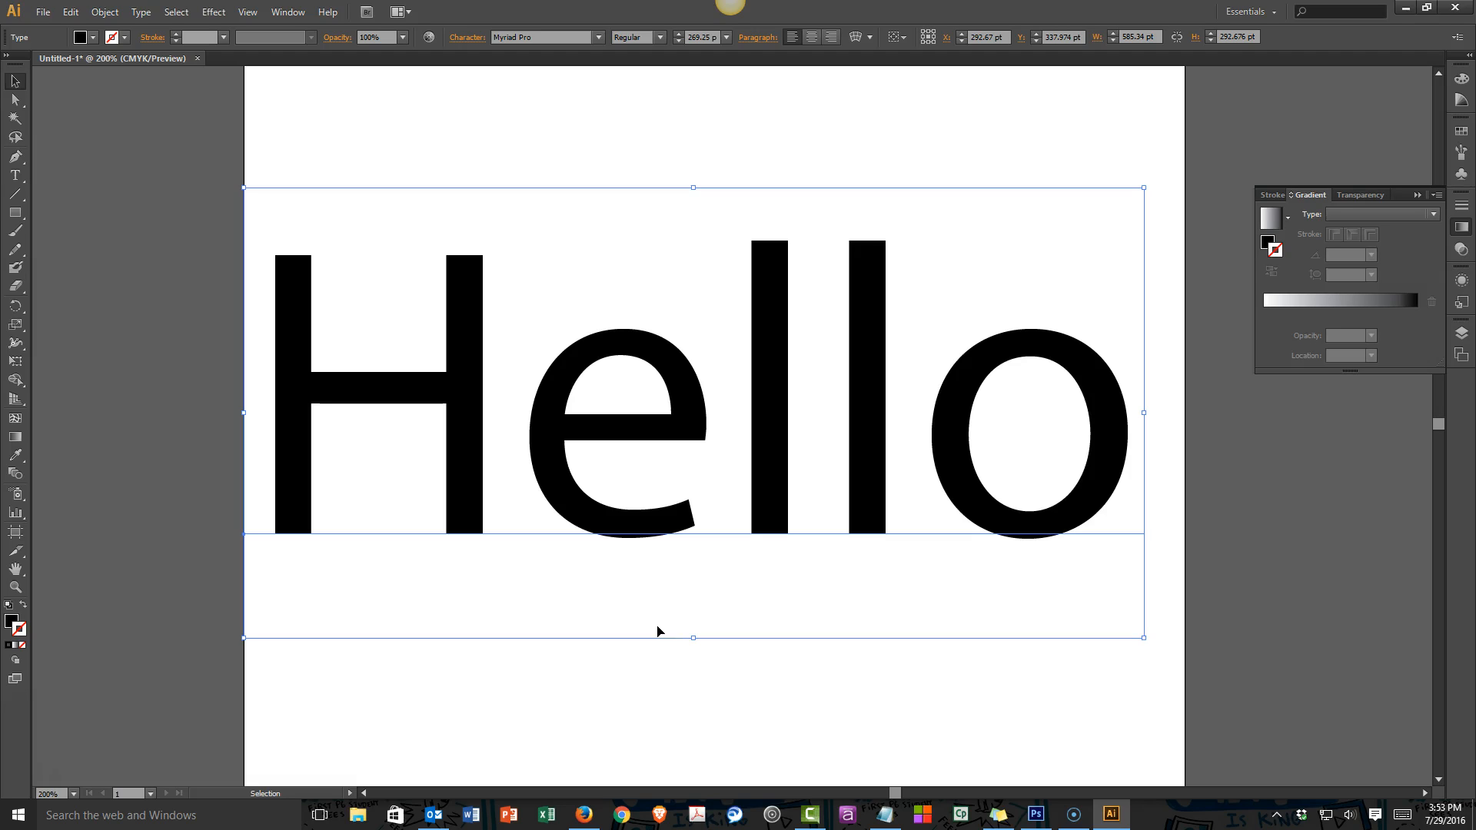
Step: Convert the "Hello" text to outlines
right_click(554, 411)
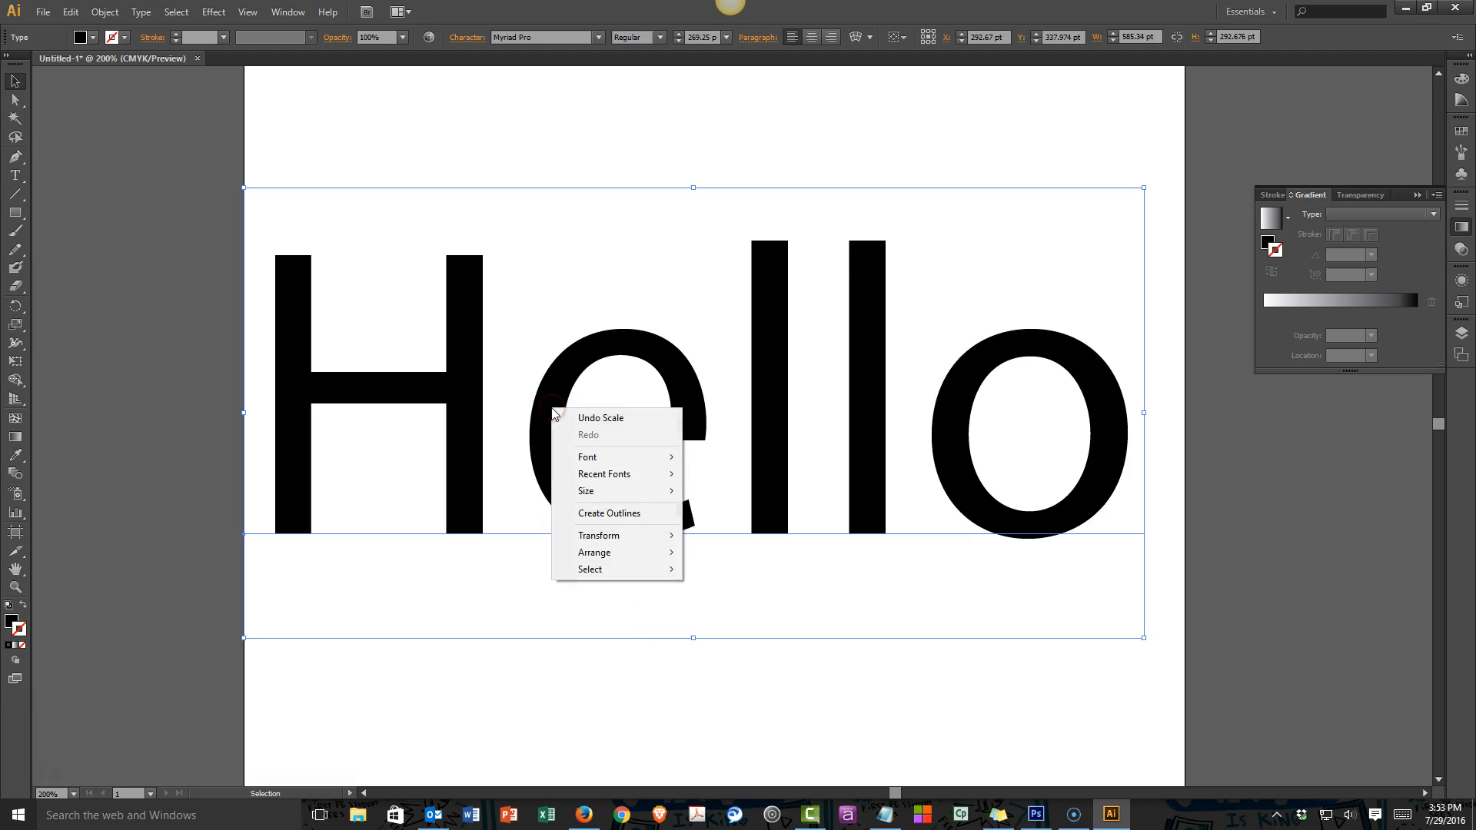
click(619, 514)
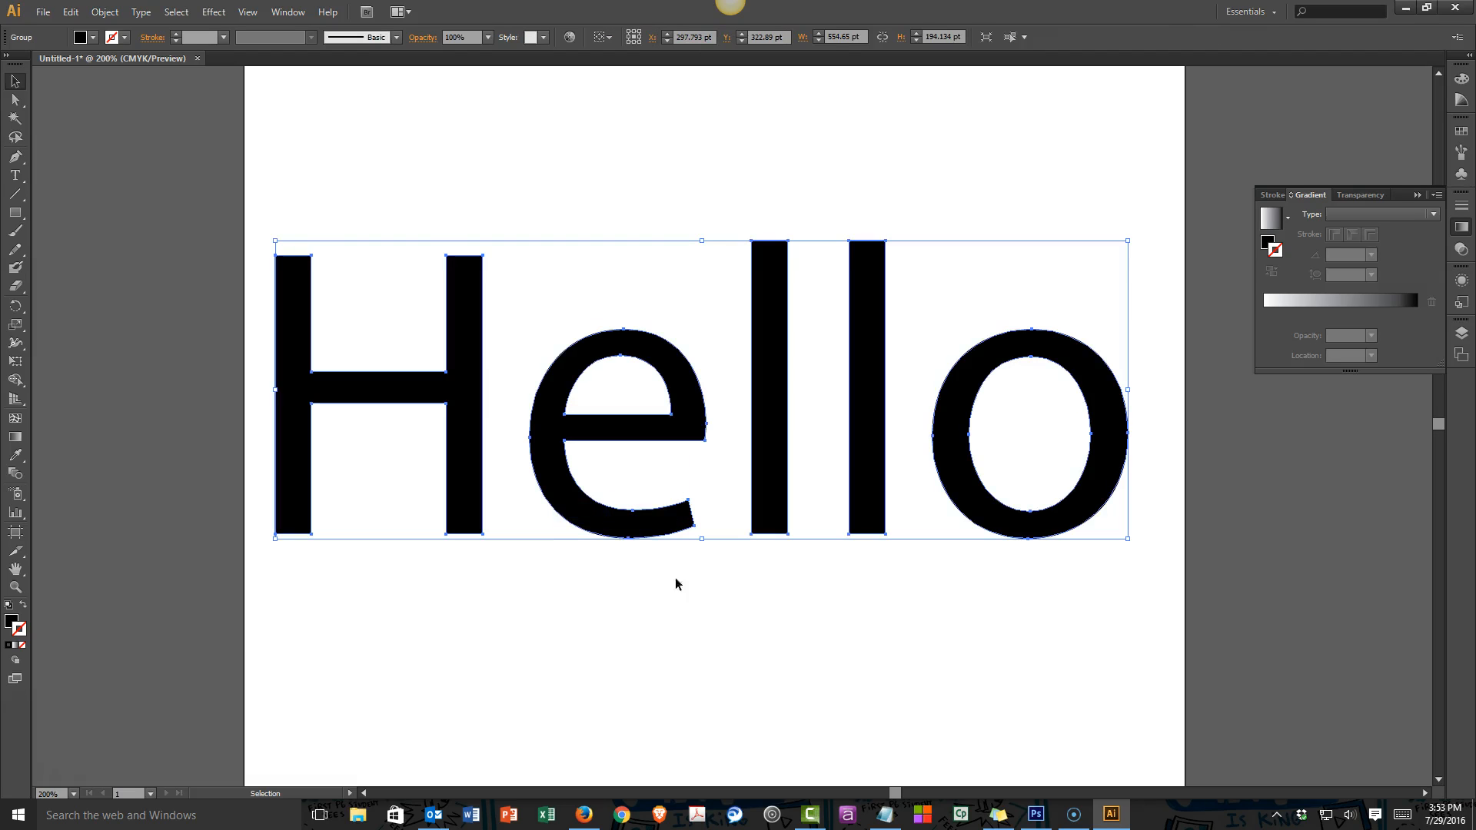
key(z)
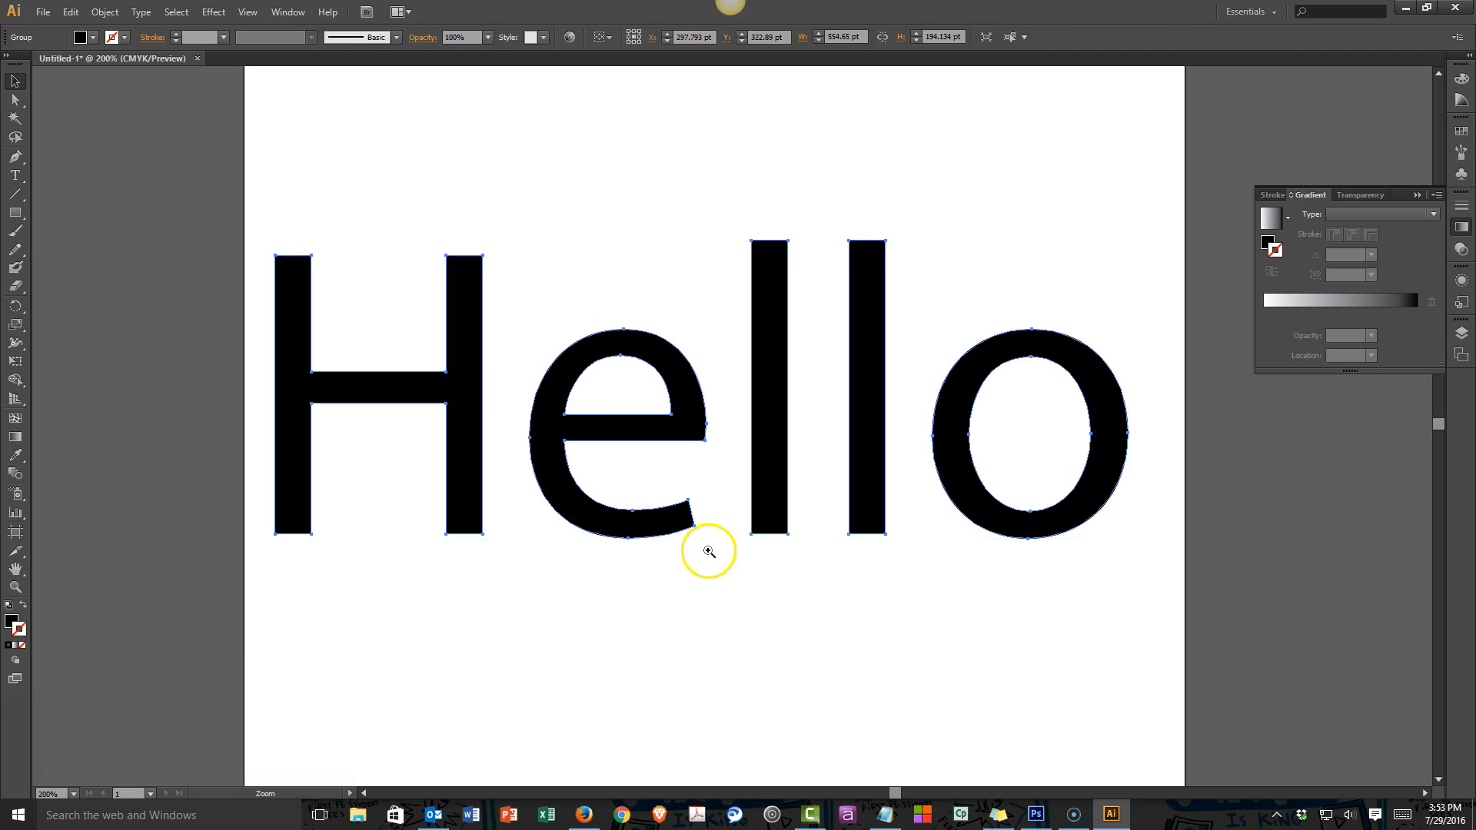
click(697, 514)
click(680, 450)
key(space)
drag(712, 395, 711, 629)
key(v)
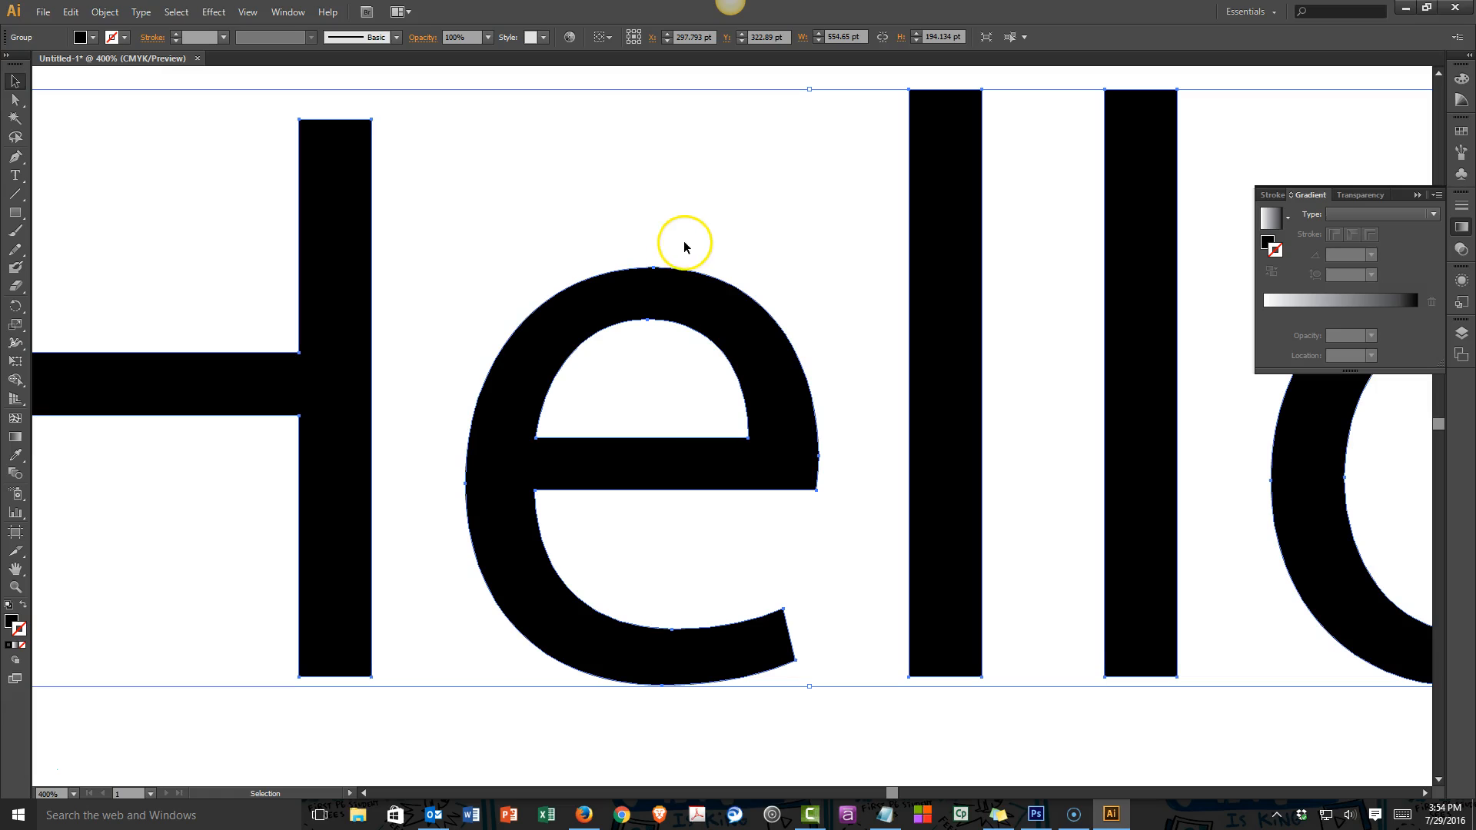
Step: Undo the outline conversion of "Hello" and create the outlines again
right_click(684, 295)
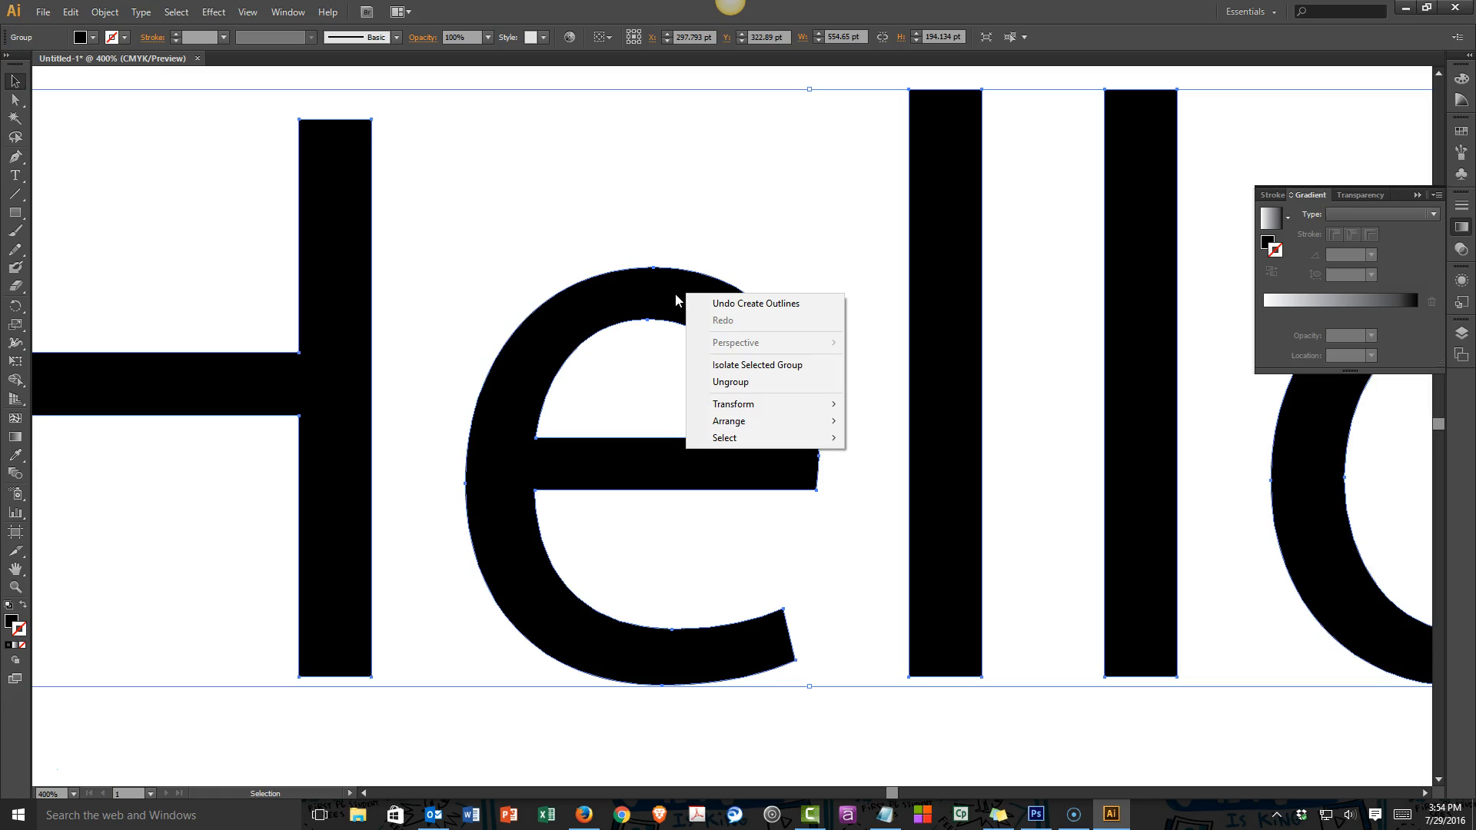
click(661, 293)
right_click(660, 293)
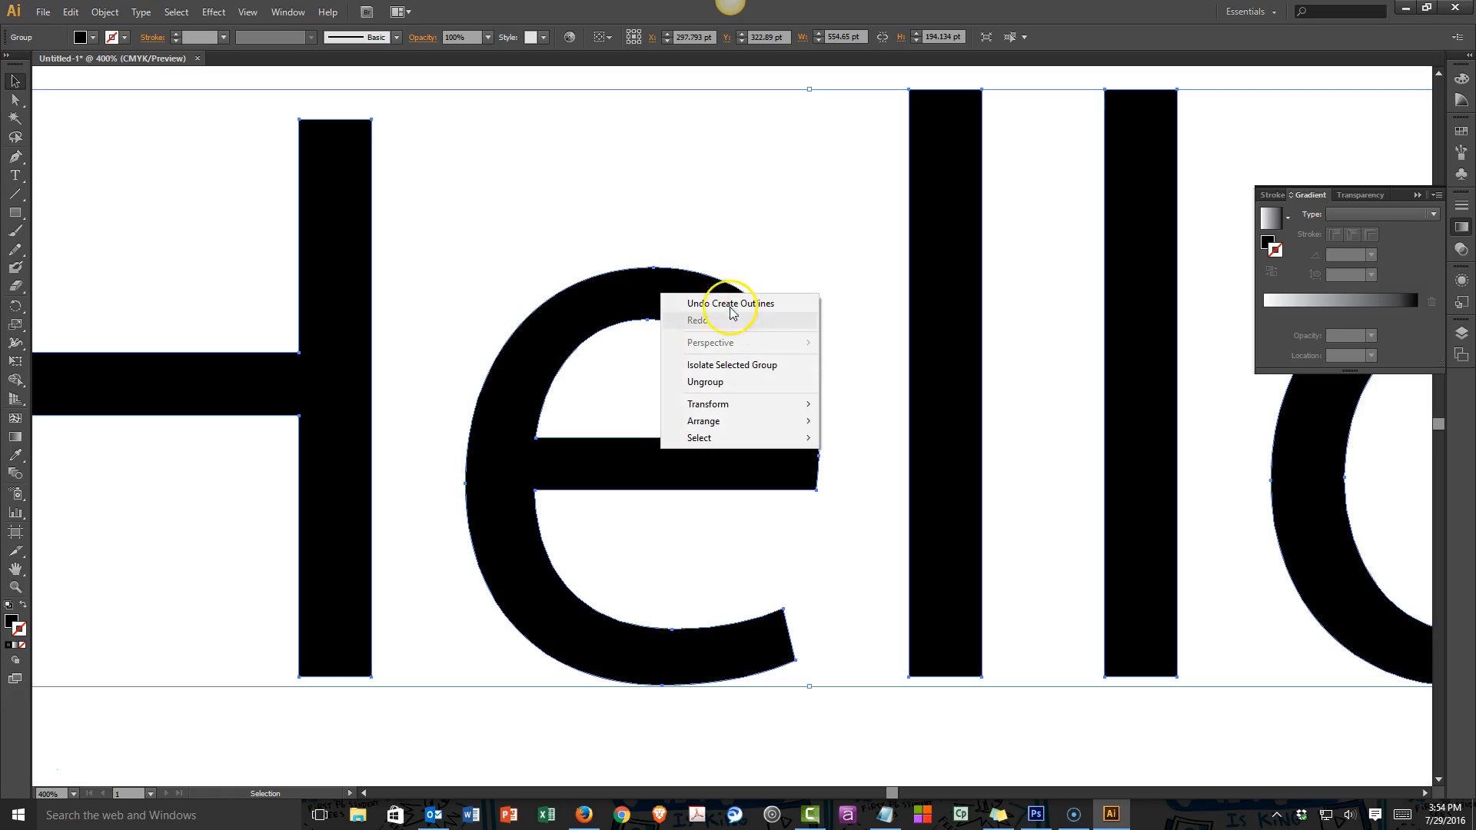
click(621, 298)
key(ctrl+z)
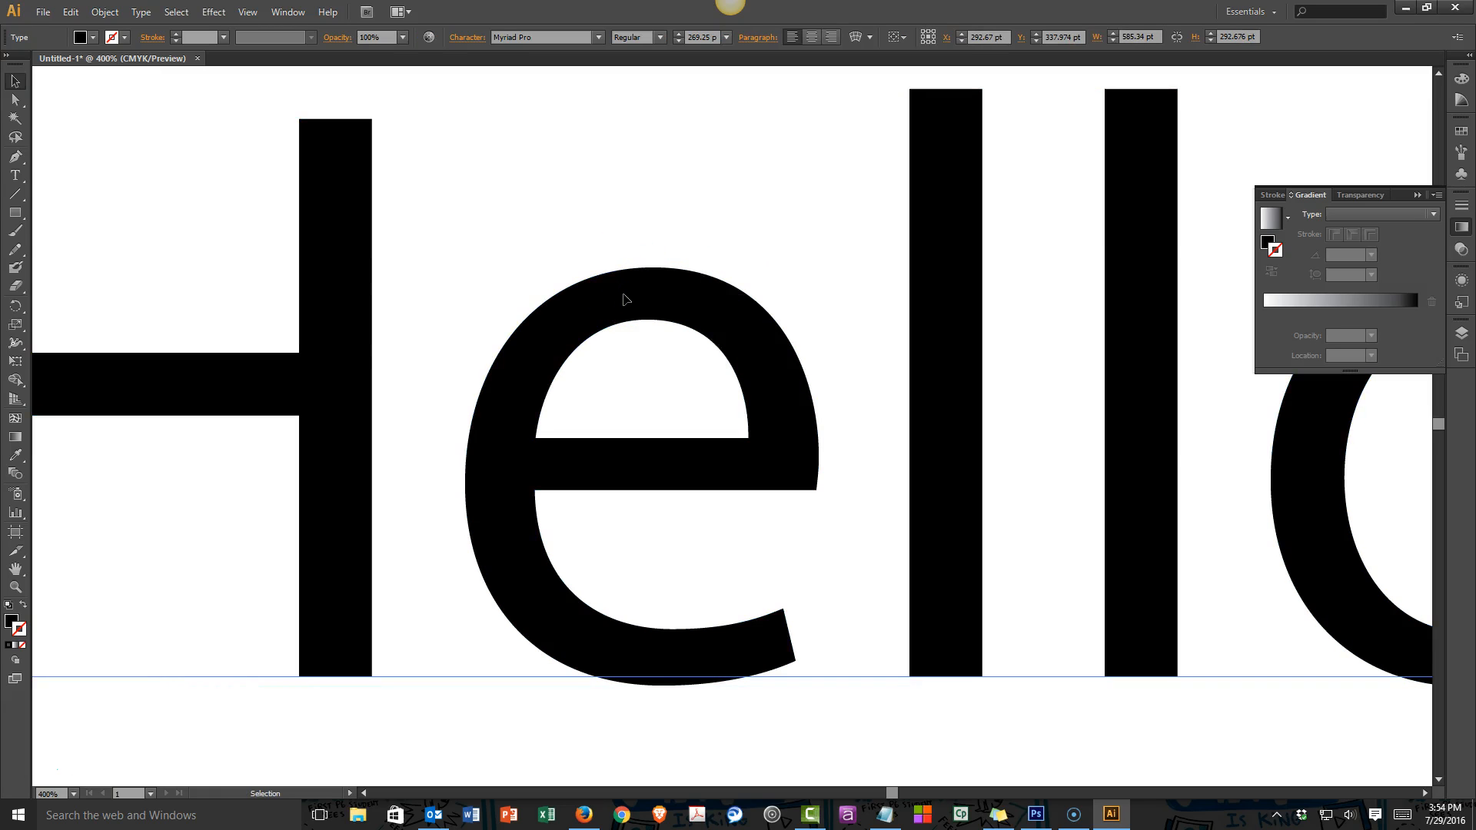
right_click(623, 299)
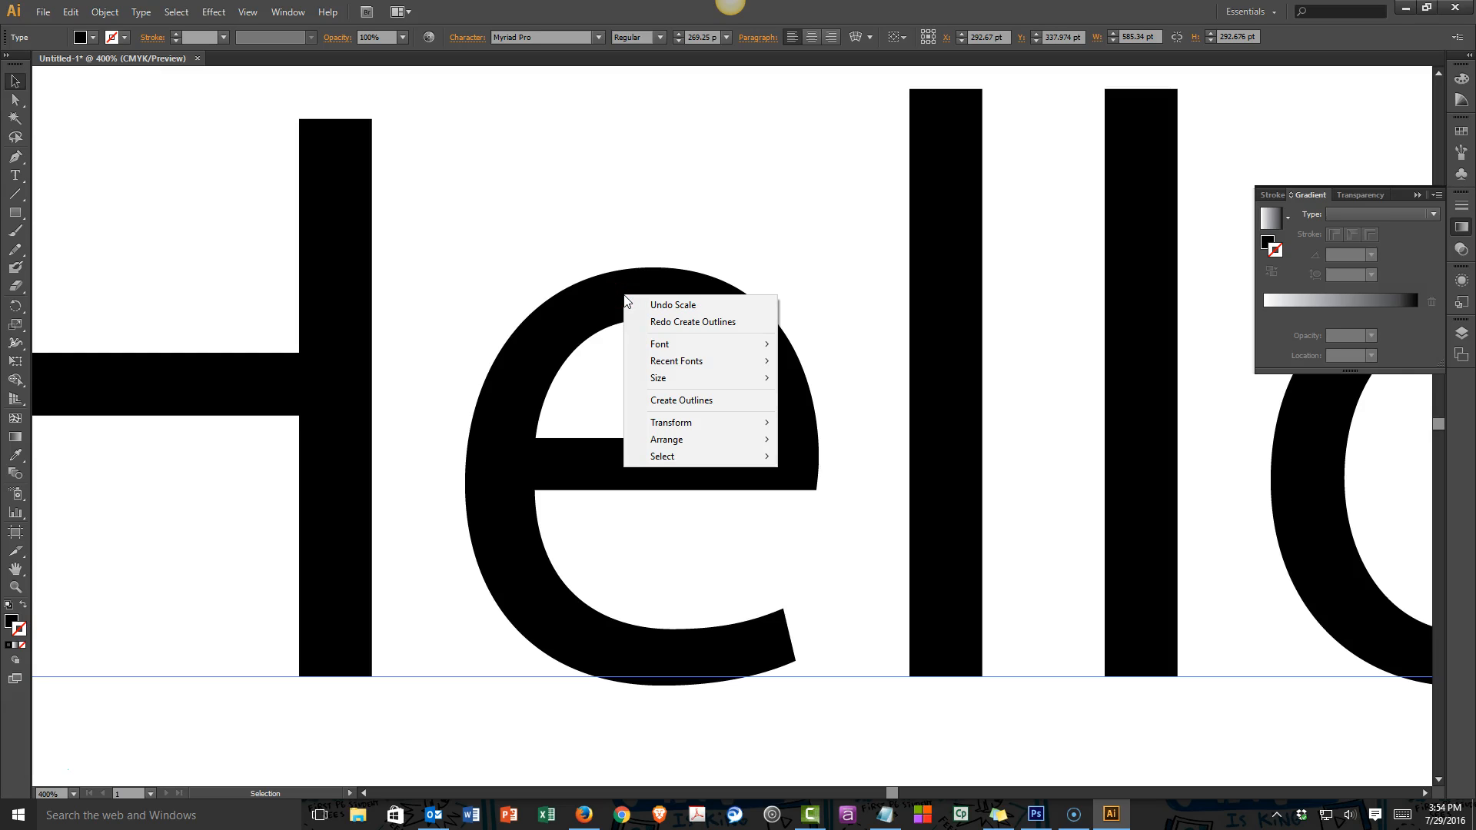
click(728, 400)
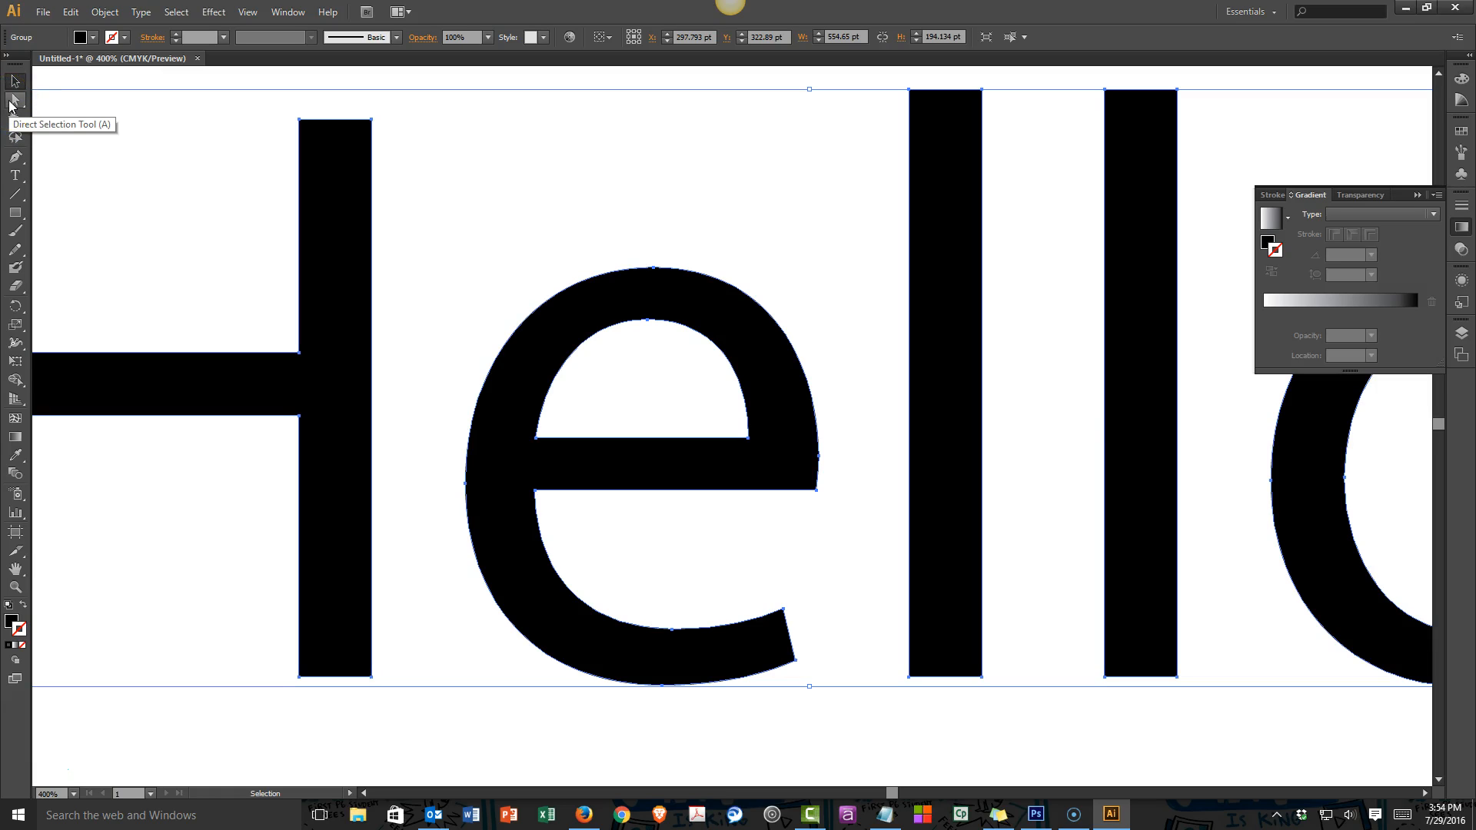
Step: Try reshaping the top of the "e" by swinging its top anchor's direction handle and moving the anchor down, undoing both edits
click(13, 102)
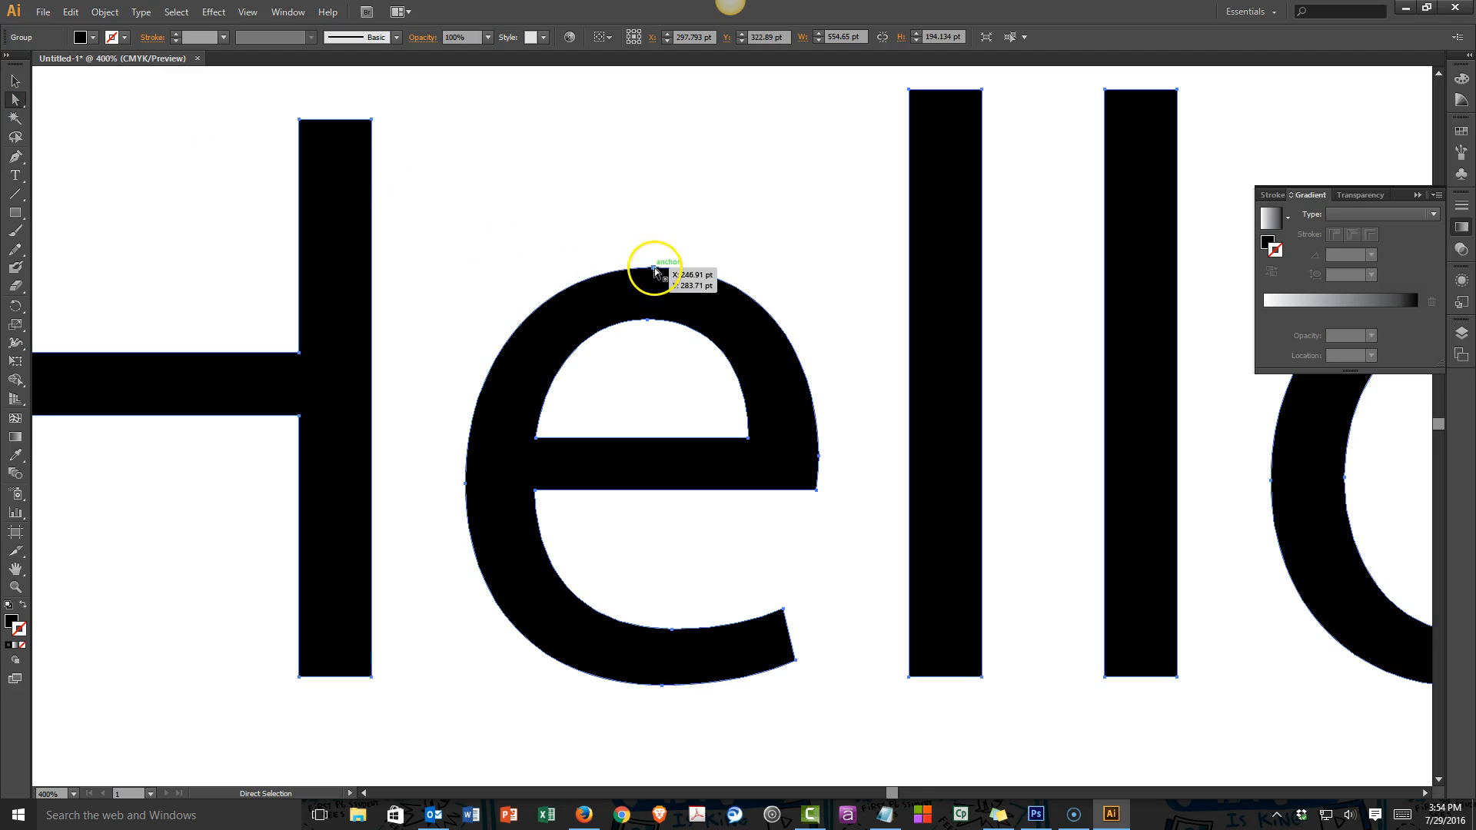
click(653, 268)
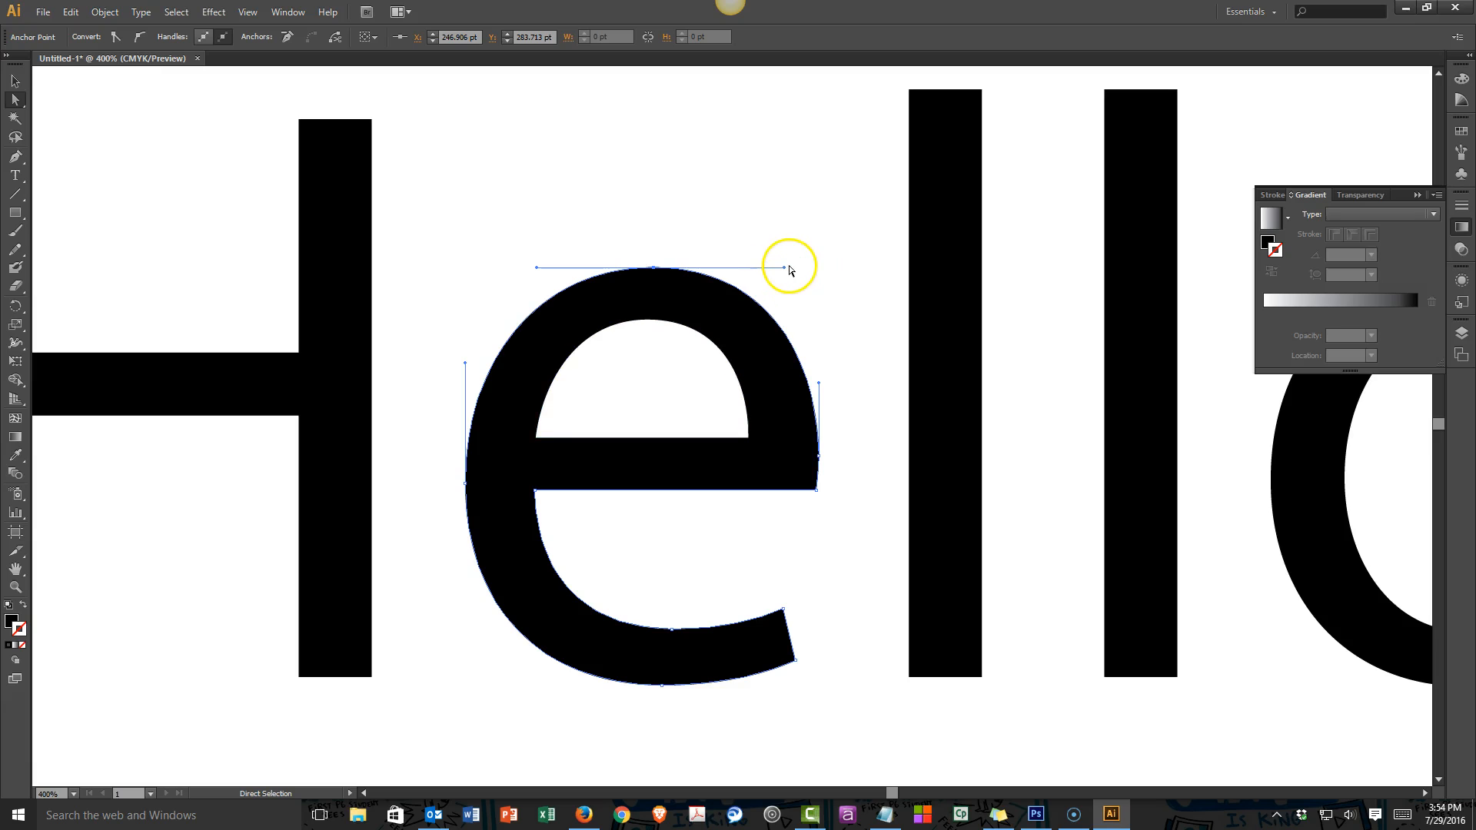
drag(784, 268, 692, 164)
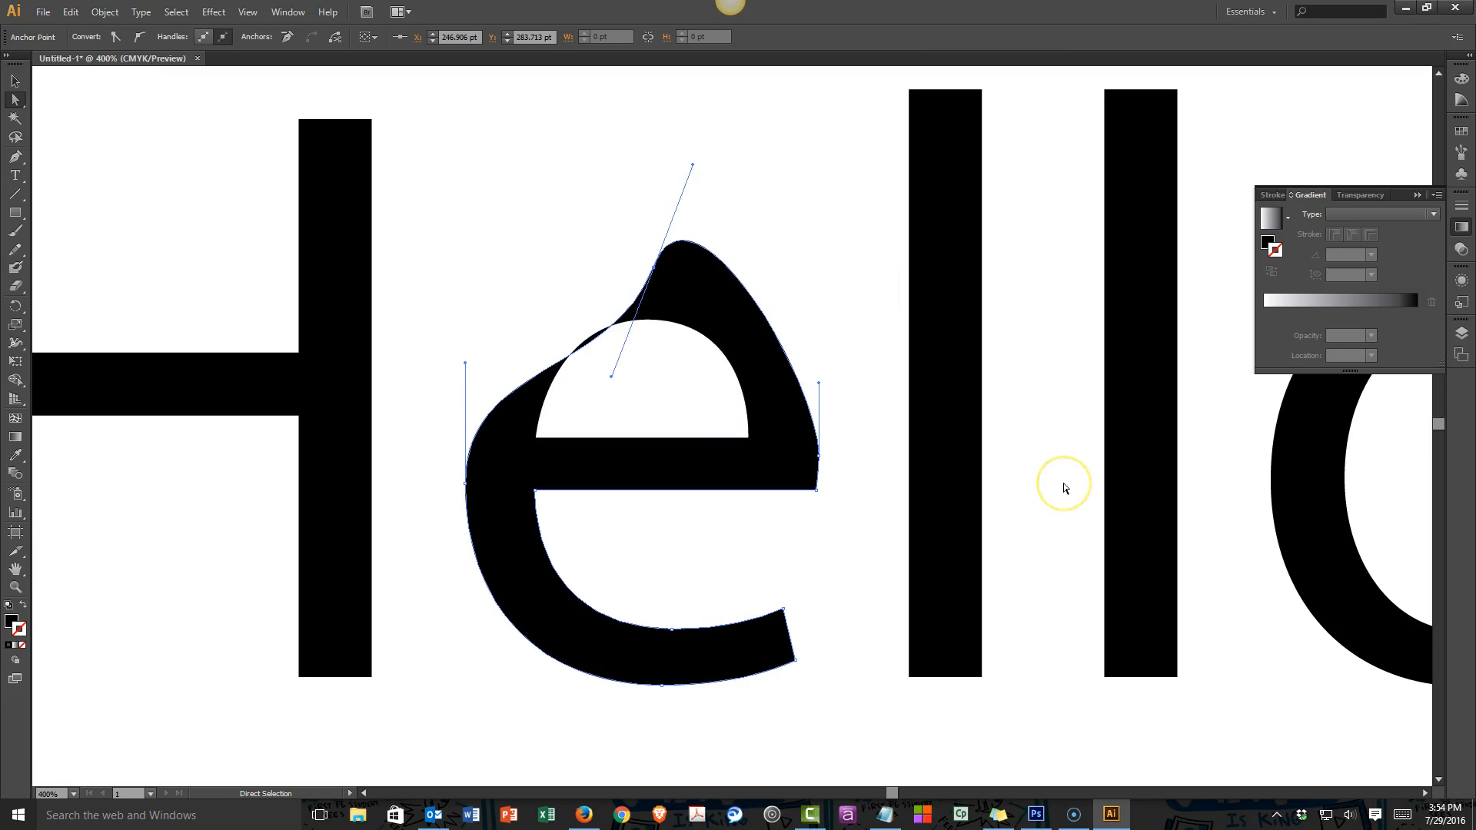
key(ctrl+z)
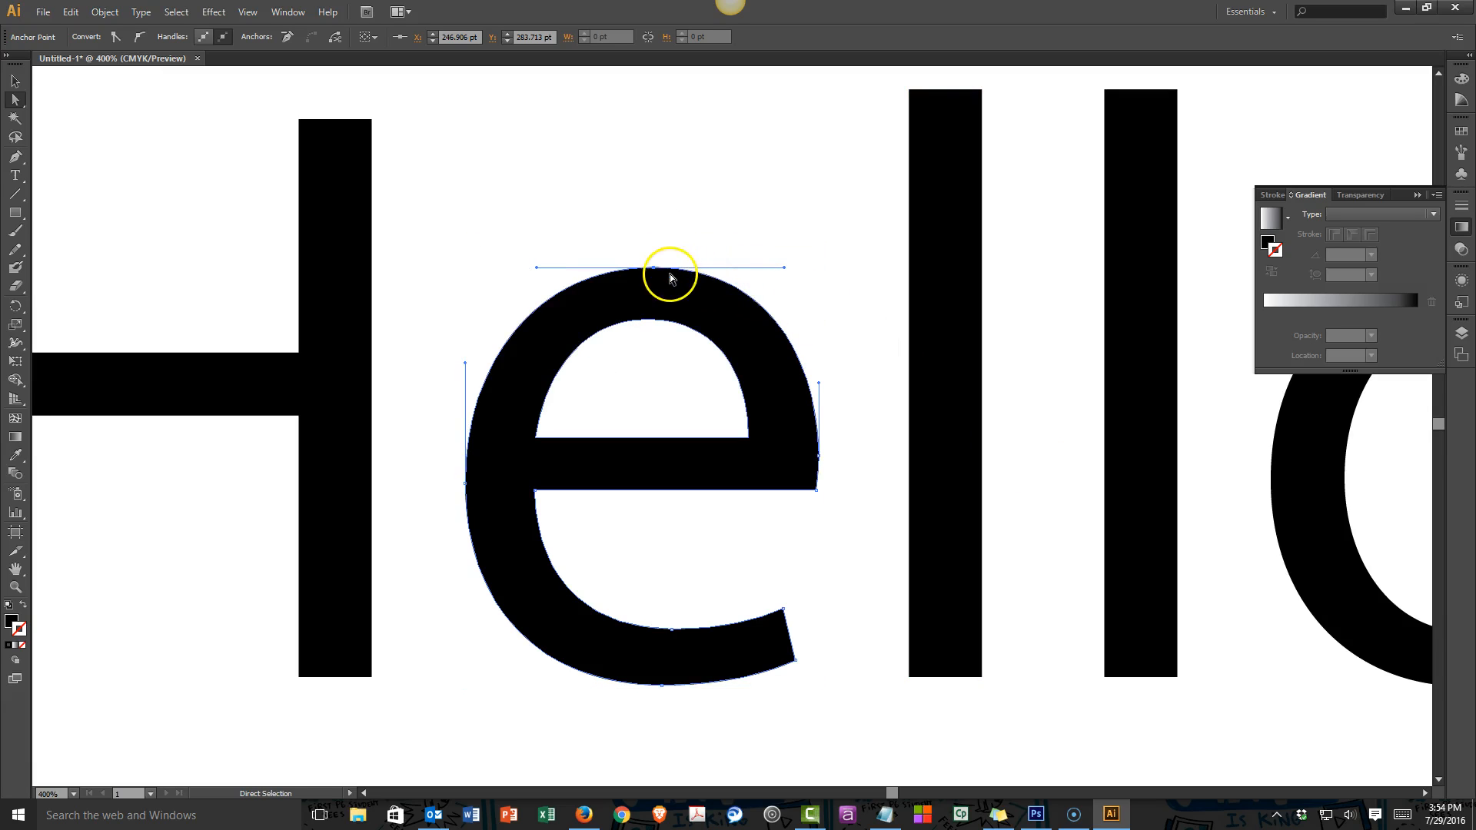
drag(655, 271, 656, 298)
key(ctrl+z)
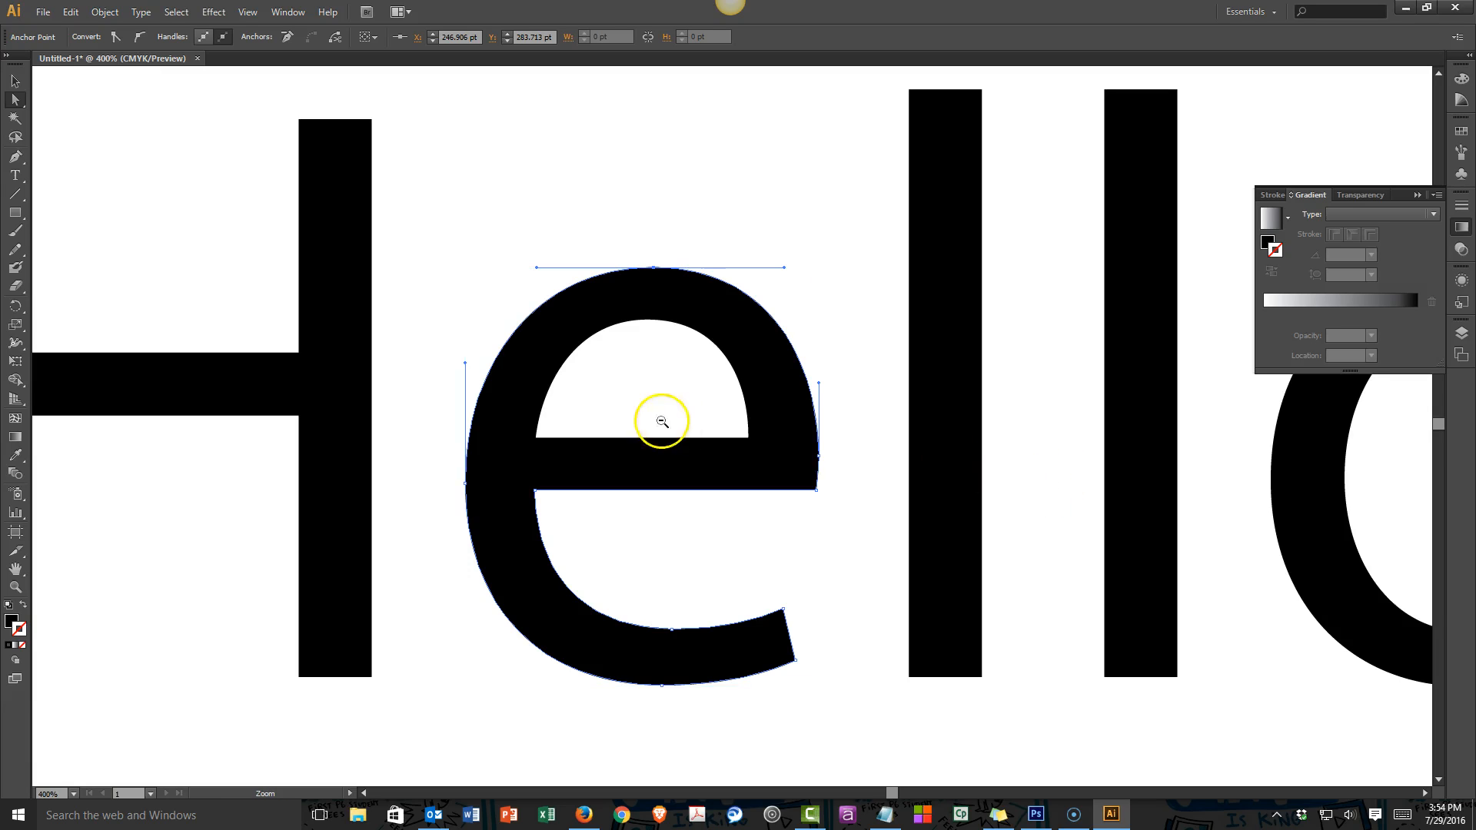
Step: Try pulling the top anchor points of the H's right stem toward the "e", and undo the move
key(ctrl+minus)
key(ctrl+minus)
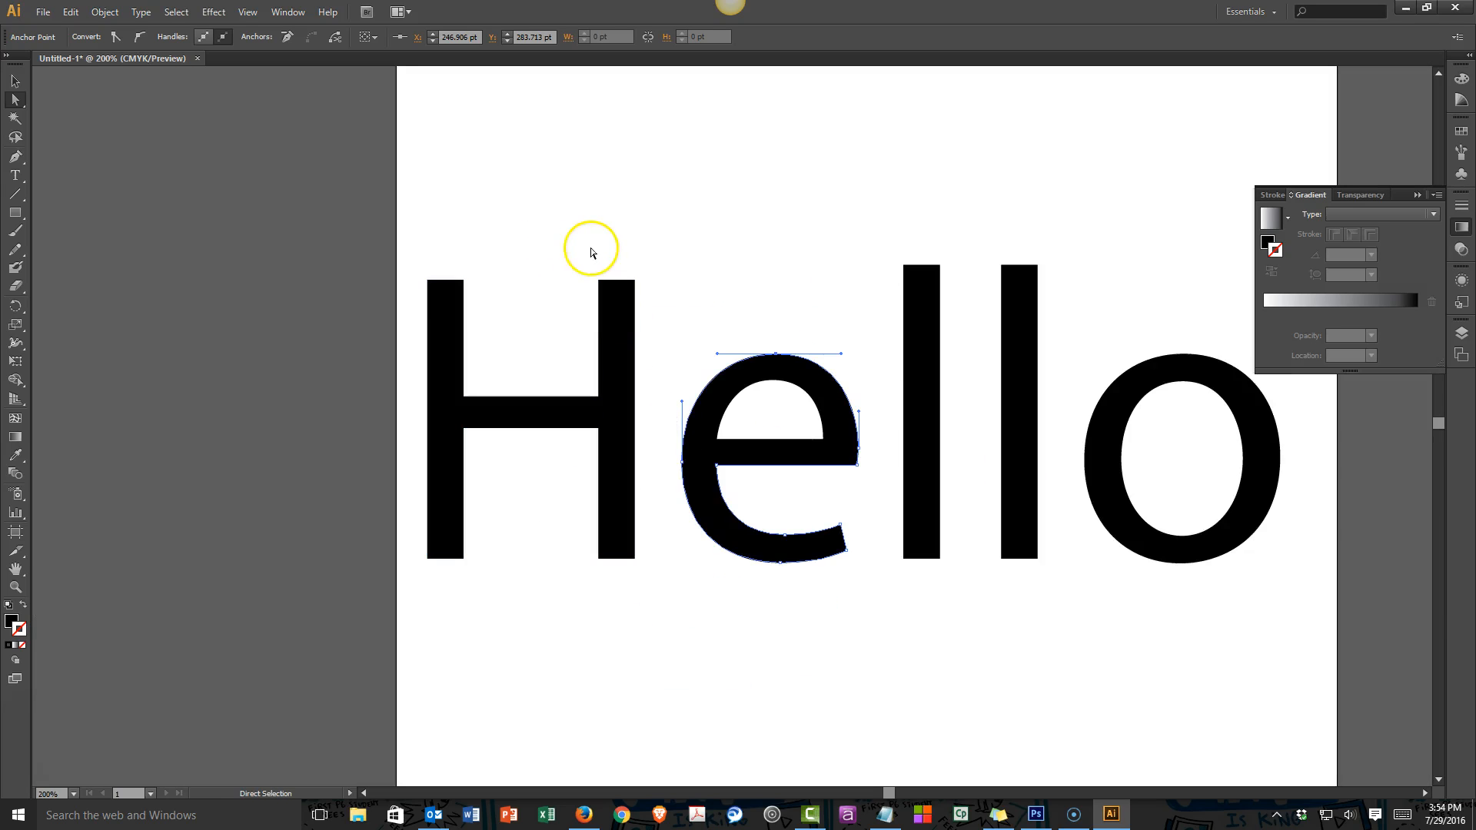
click(619, 317)
drag(564, 238, 719, 289)
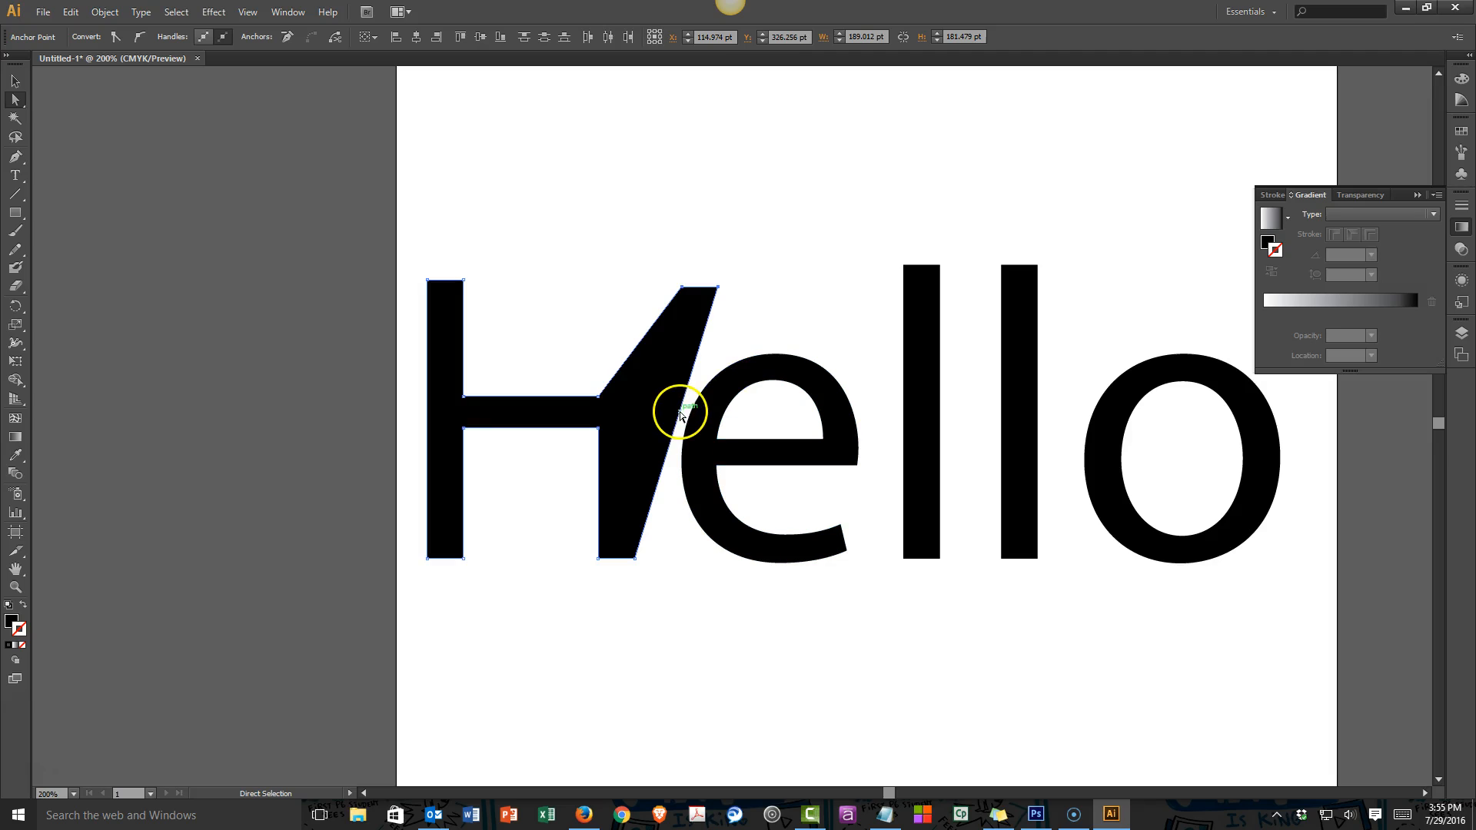
key(ctrl+z)
key(ctrl+z)
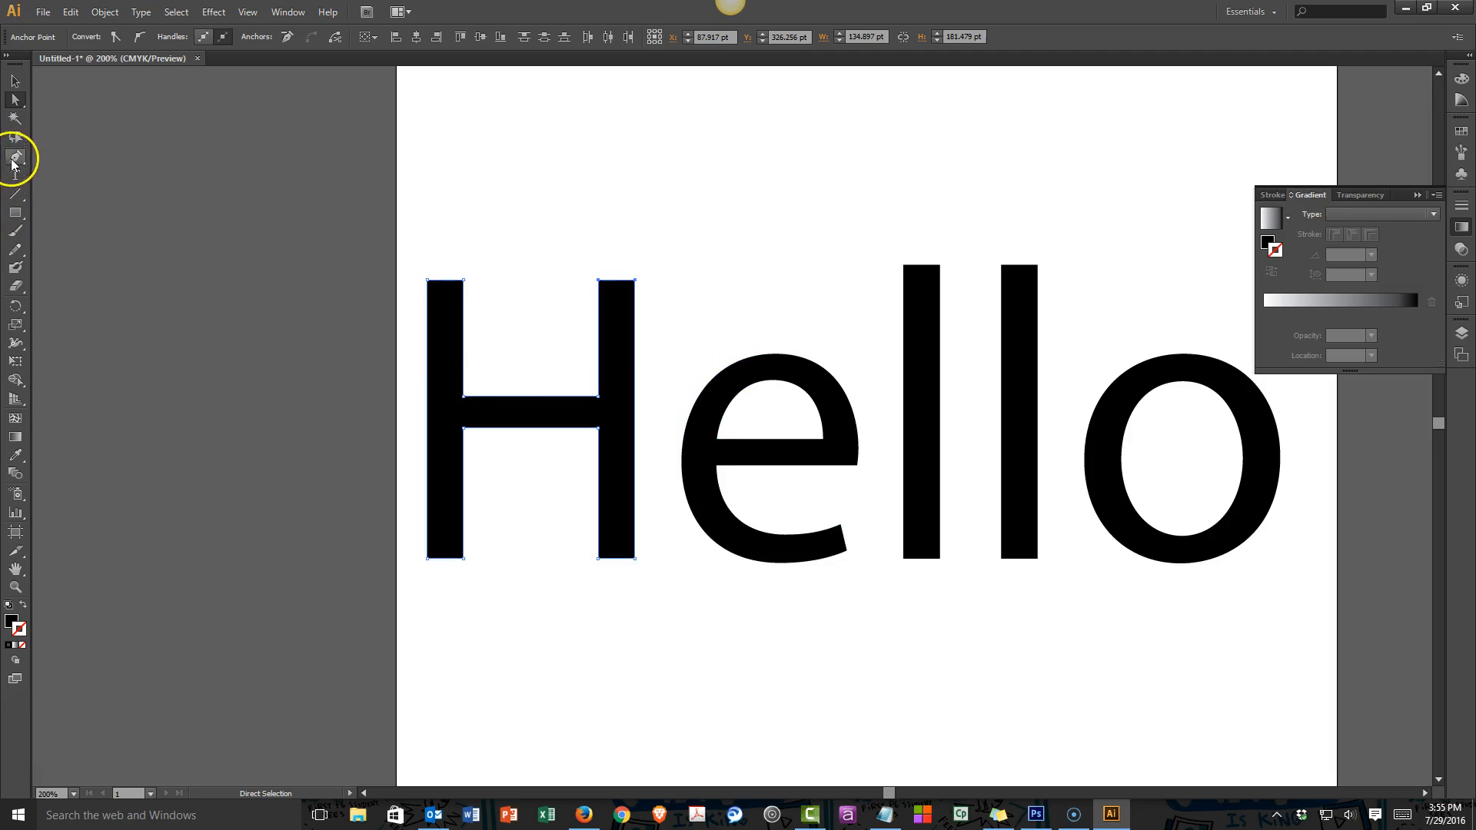
Step: Add two anchor points on the outer edge of the H's right stem, one at crossbar height and one above it
drag(16, 158, 83, 175)
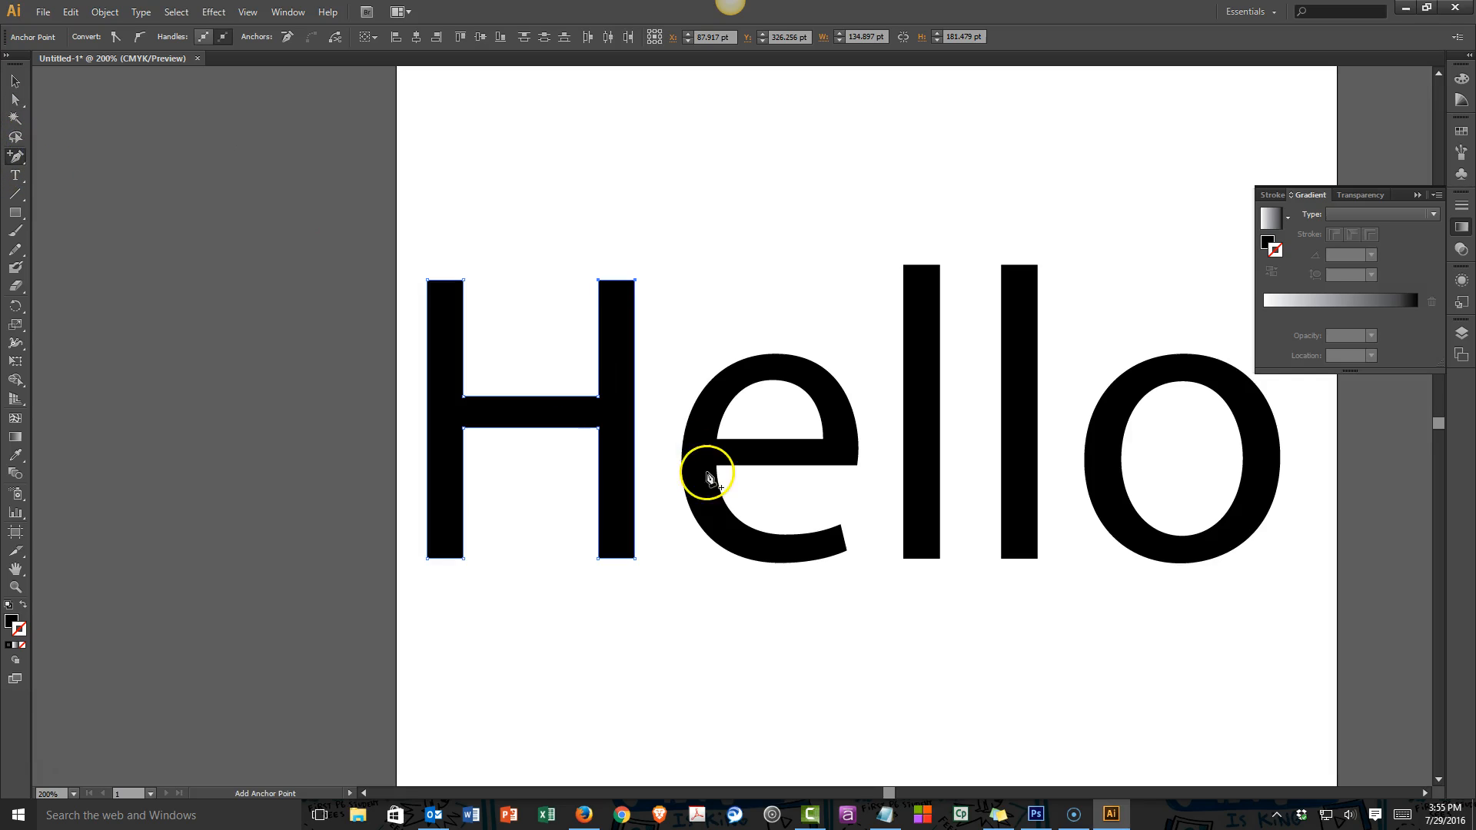
click(635, 406)
click(637, 346)
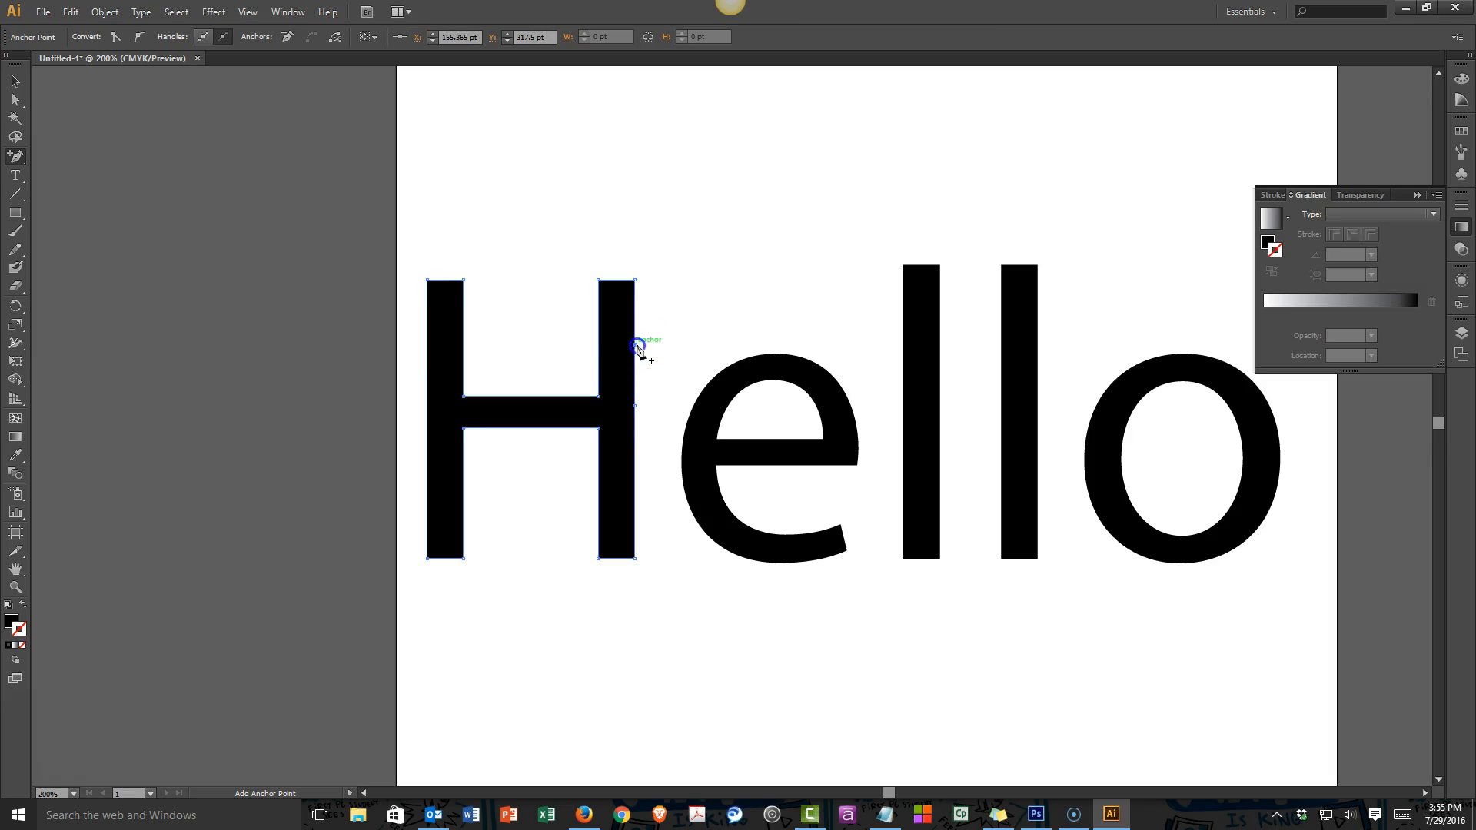
Step: Pull the two top anchor points of the H's right stem sideways and slightly down to above the "e"
click(16, 100)
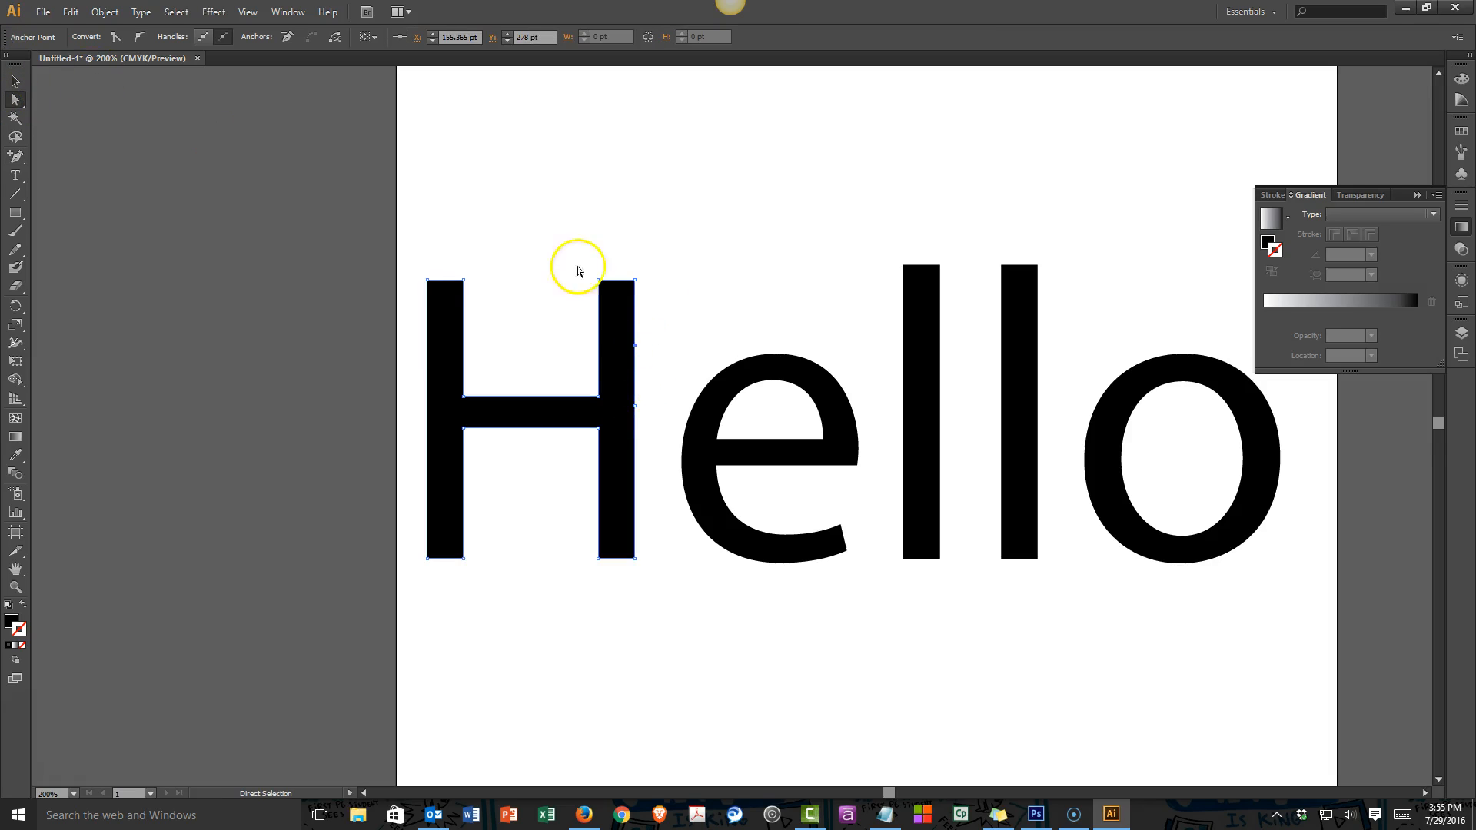
drag(582, 265, 678, 307)
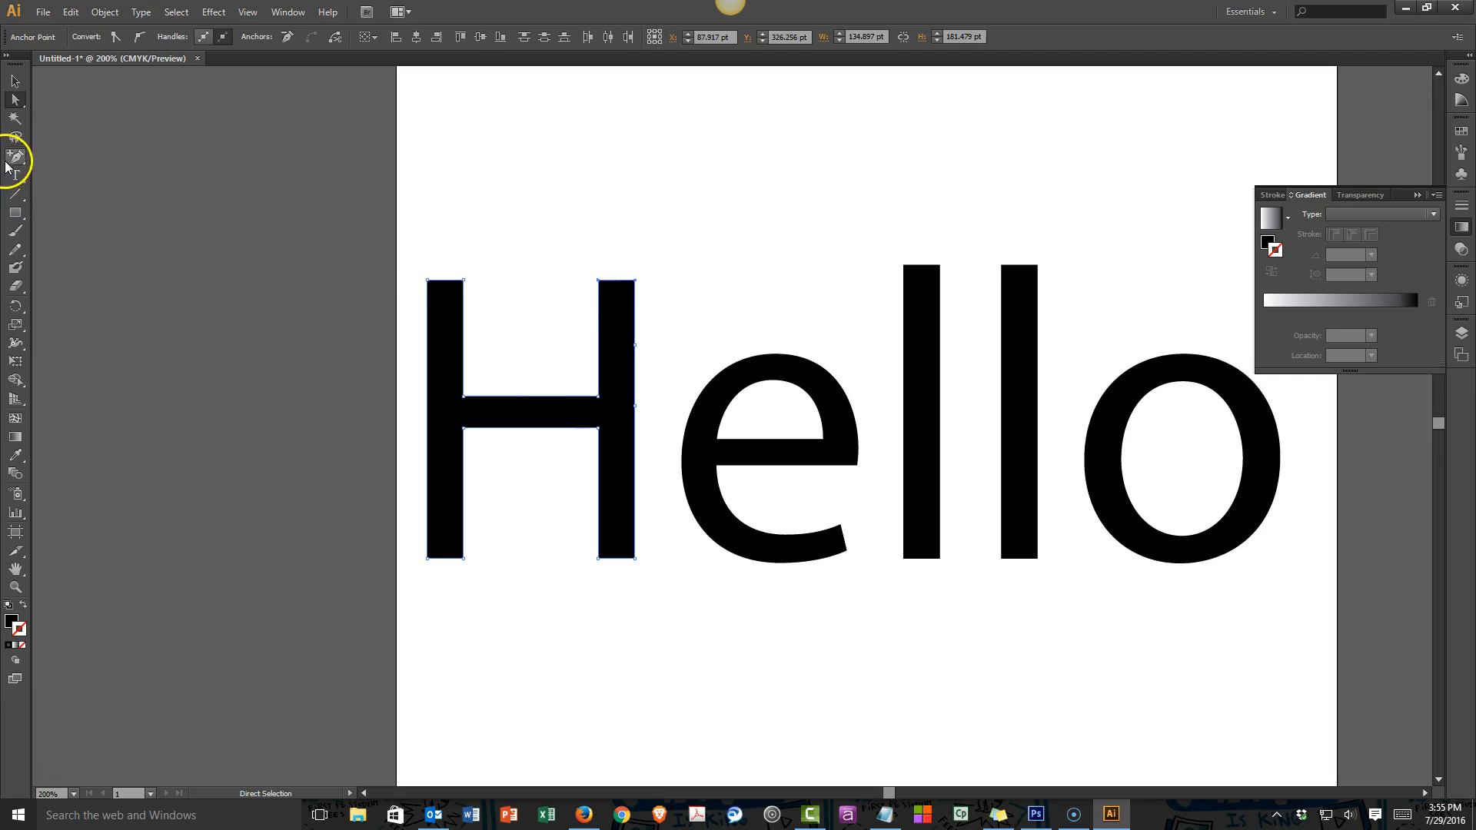
click(16, 159)
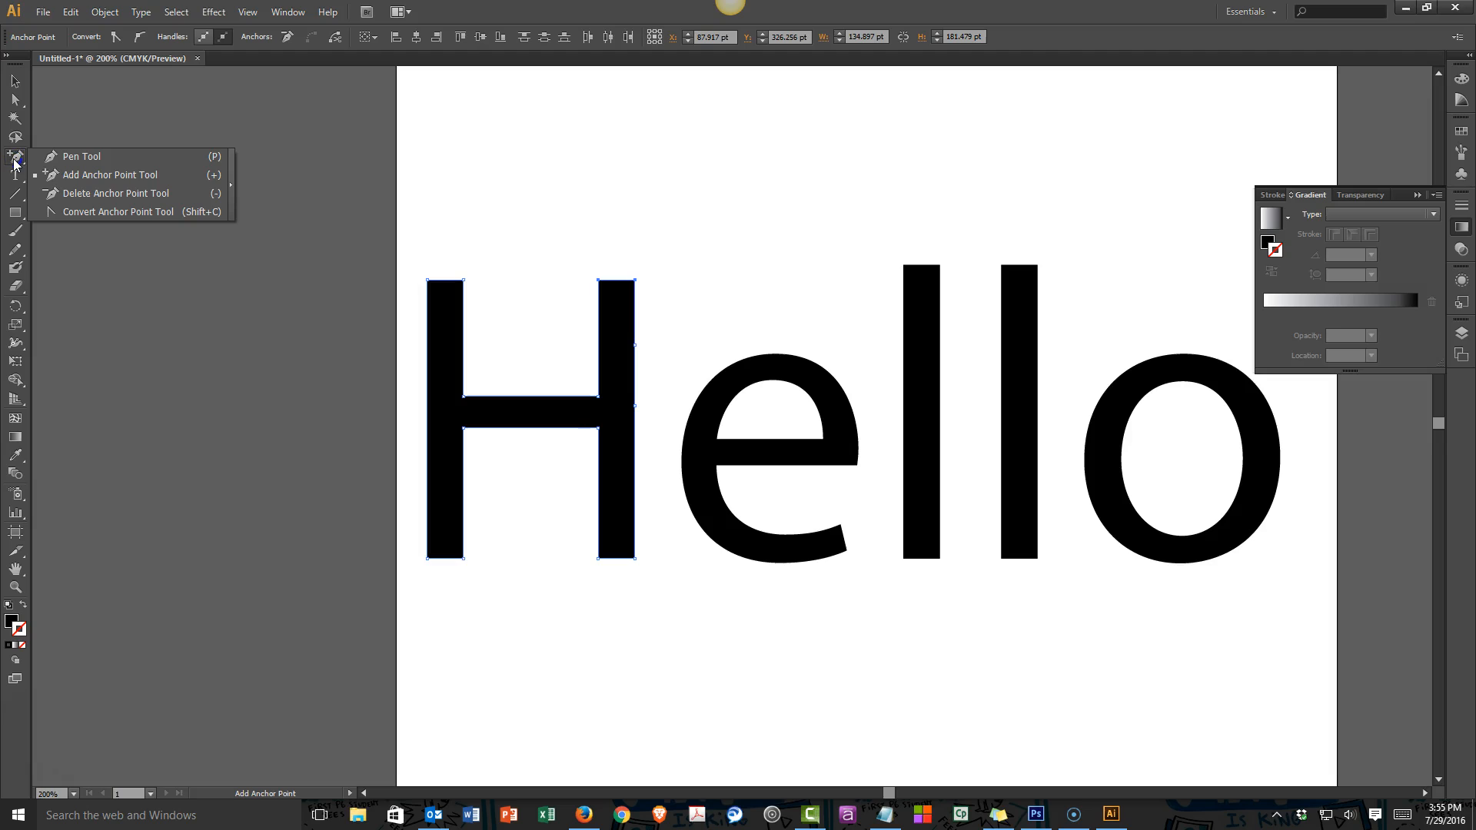
click(95, 161)
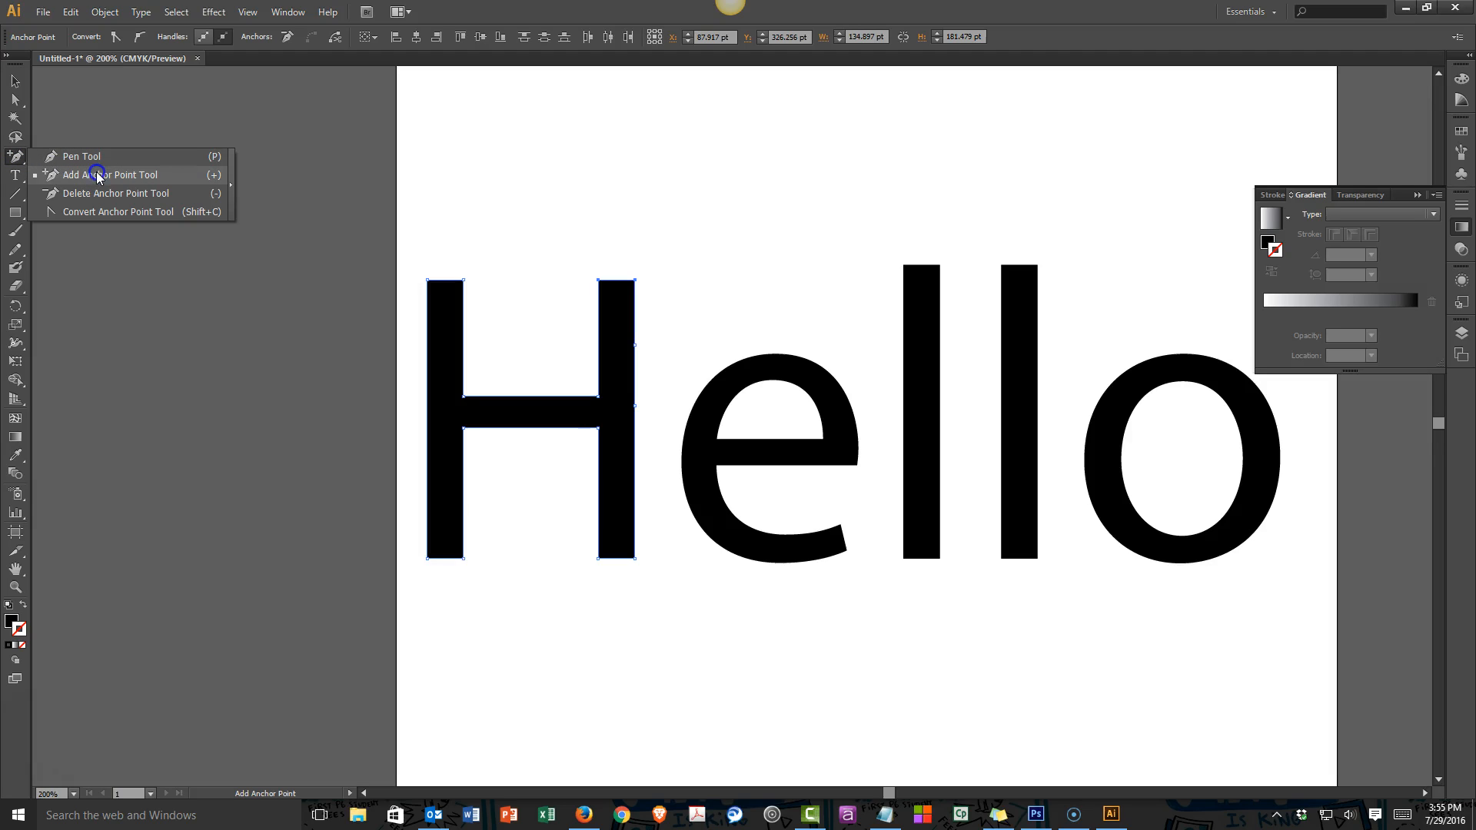
click(182, 176)
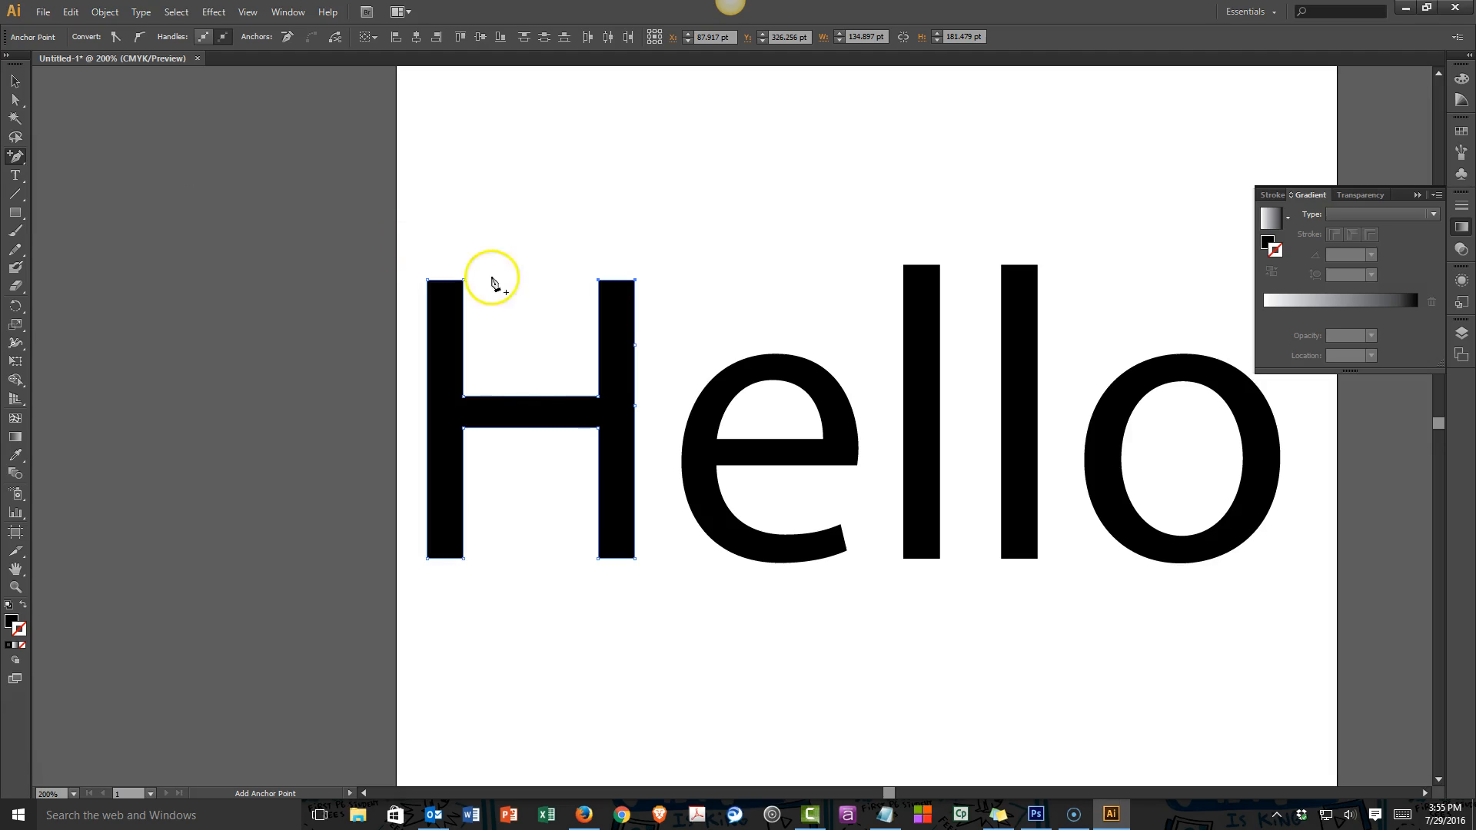
click(18, 104)
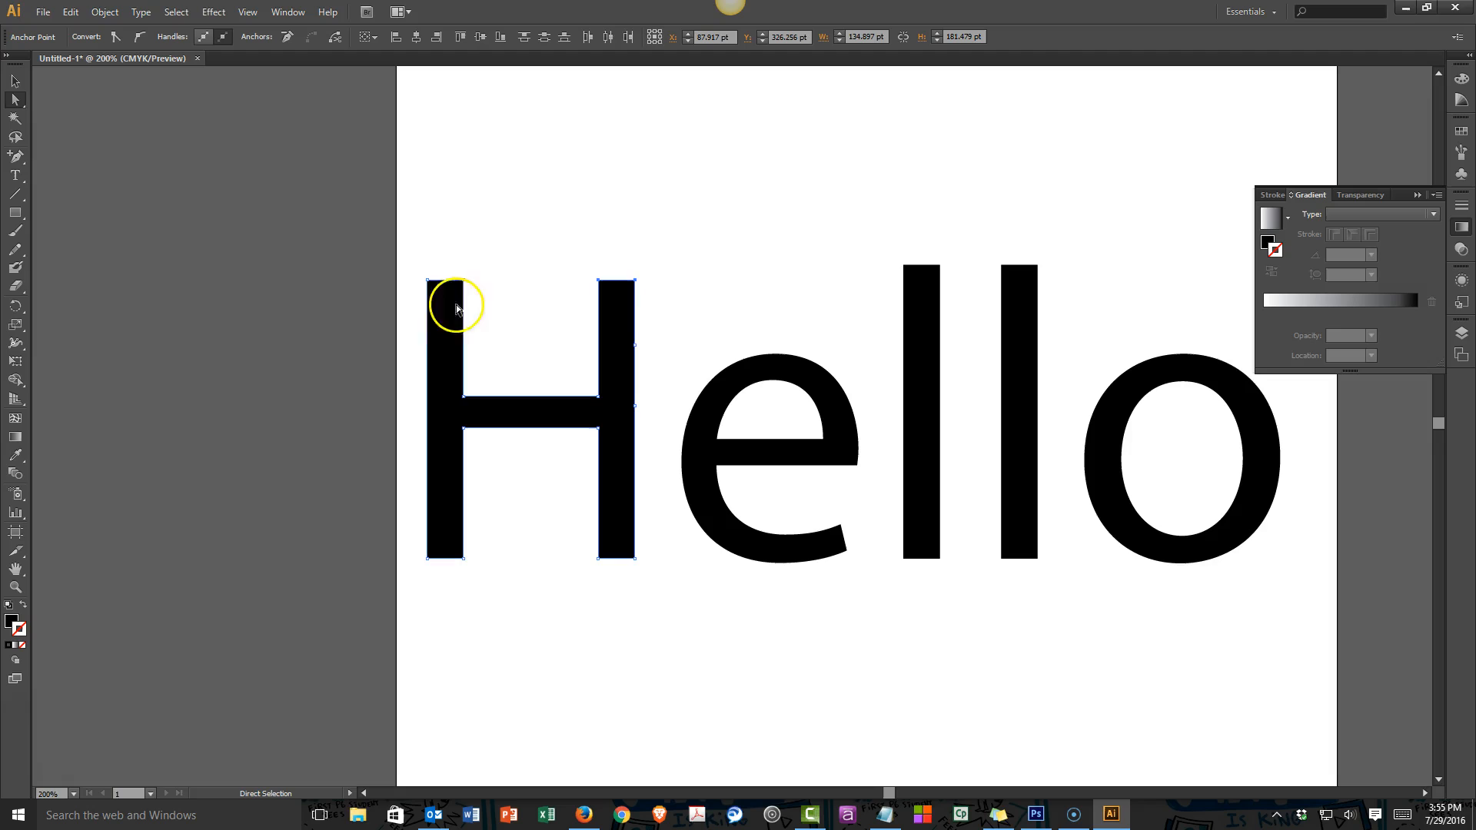
click(634, 252)
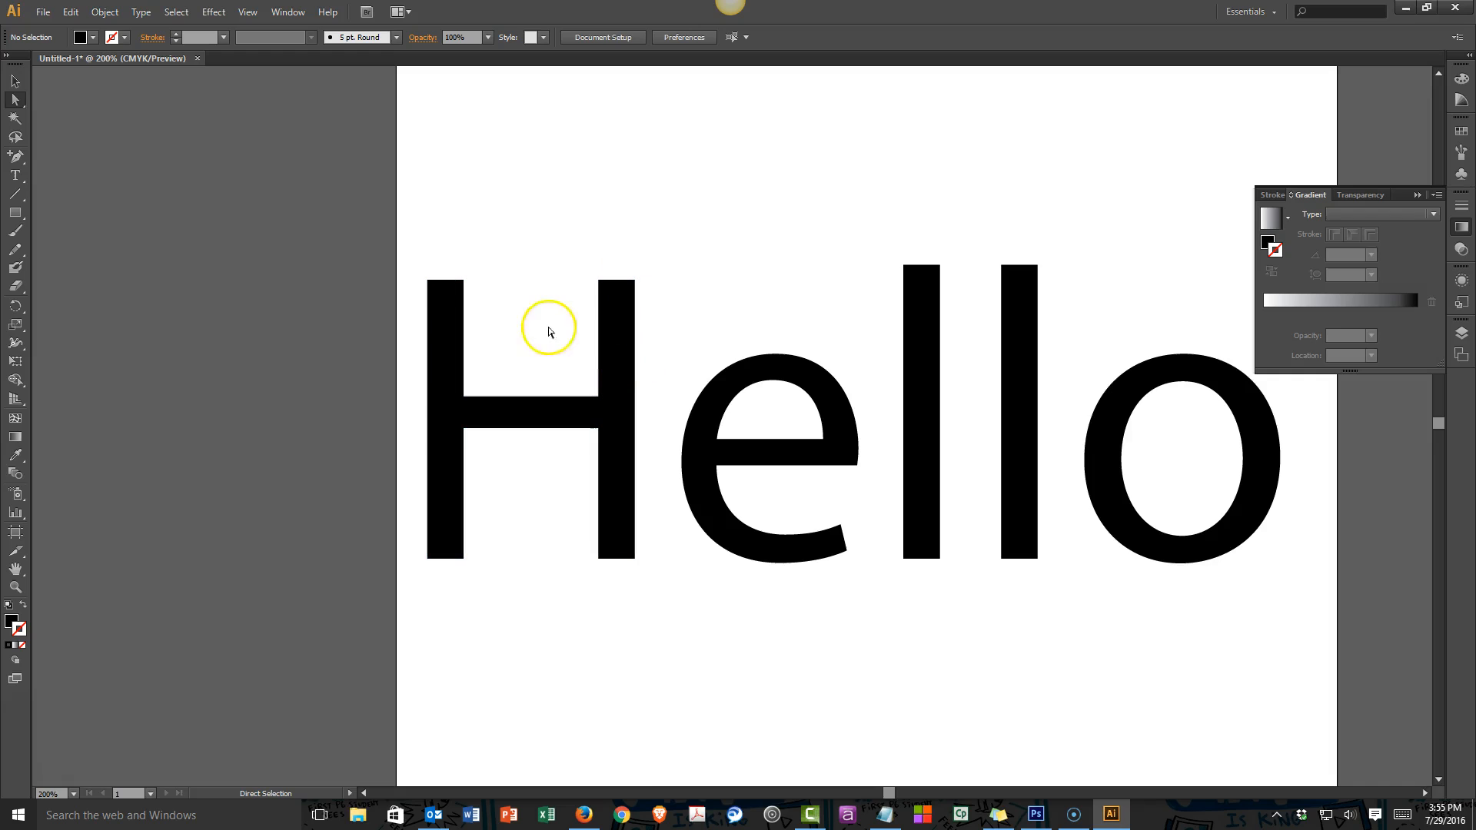
drag(569, 244, 777, 301)
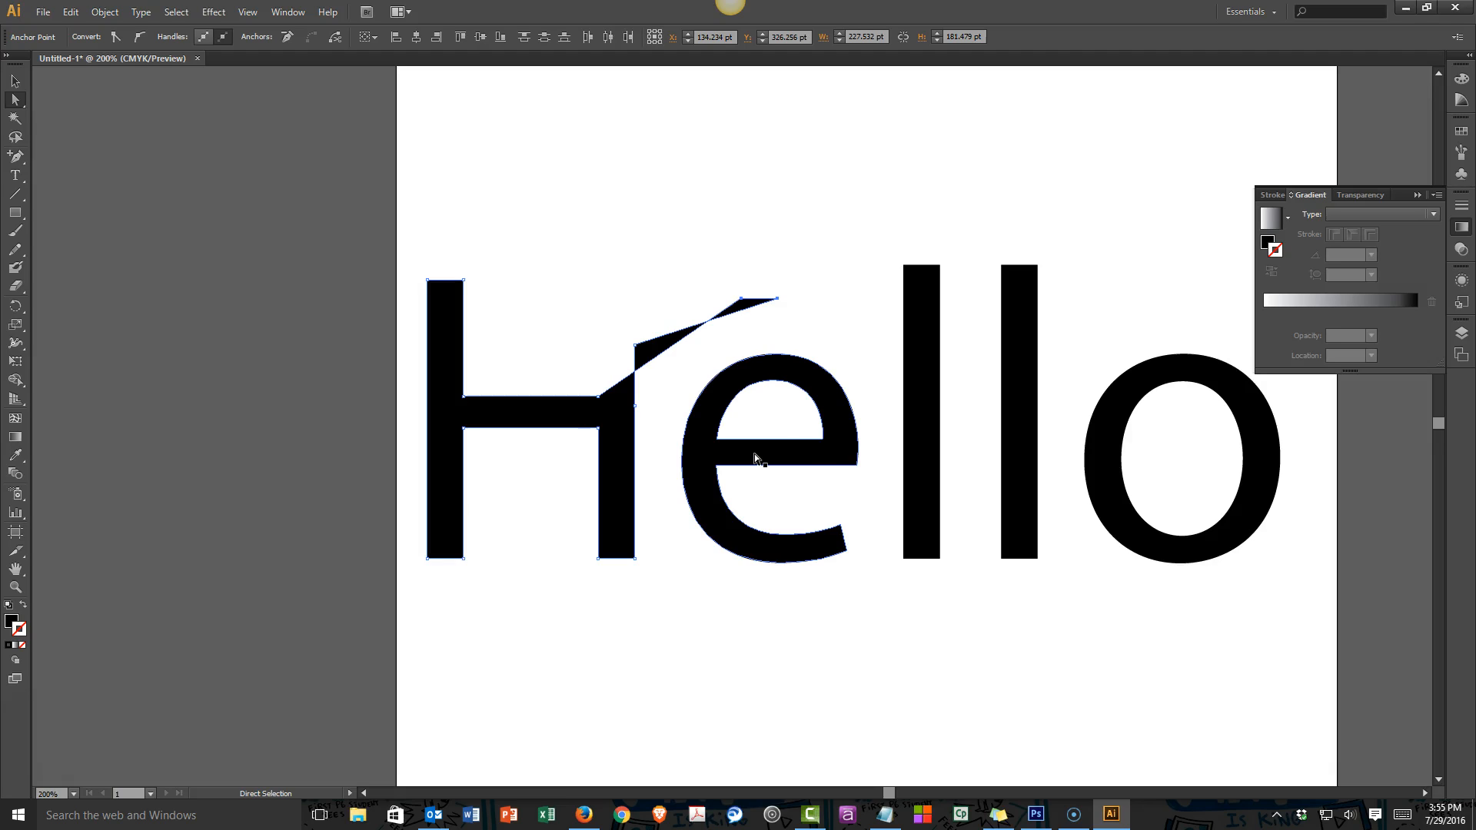
Step: Delete the whole outlined "Hello" group
key(v)
click(740, 611)
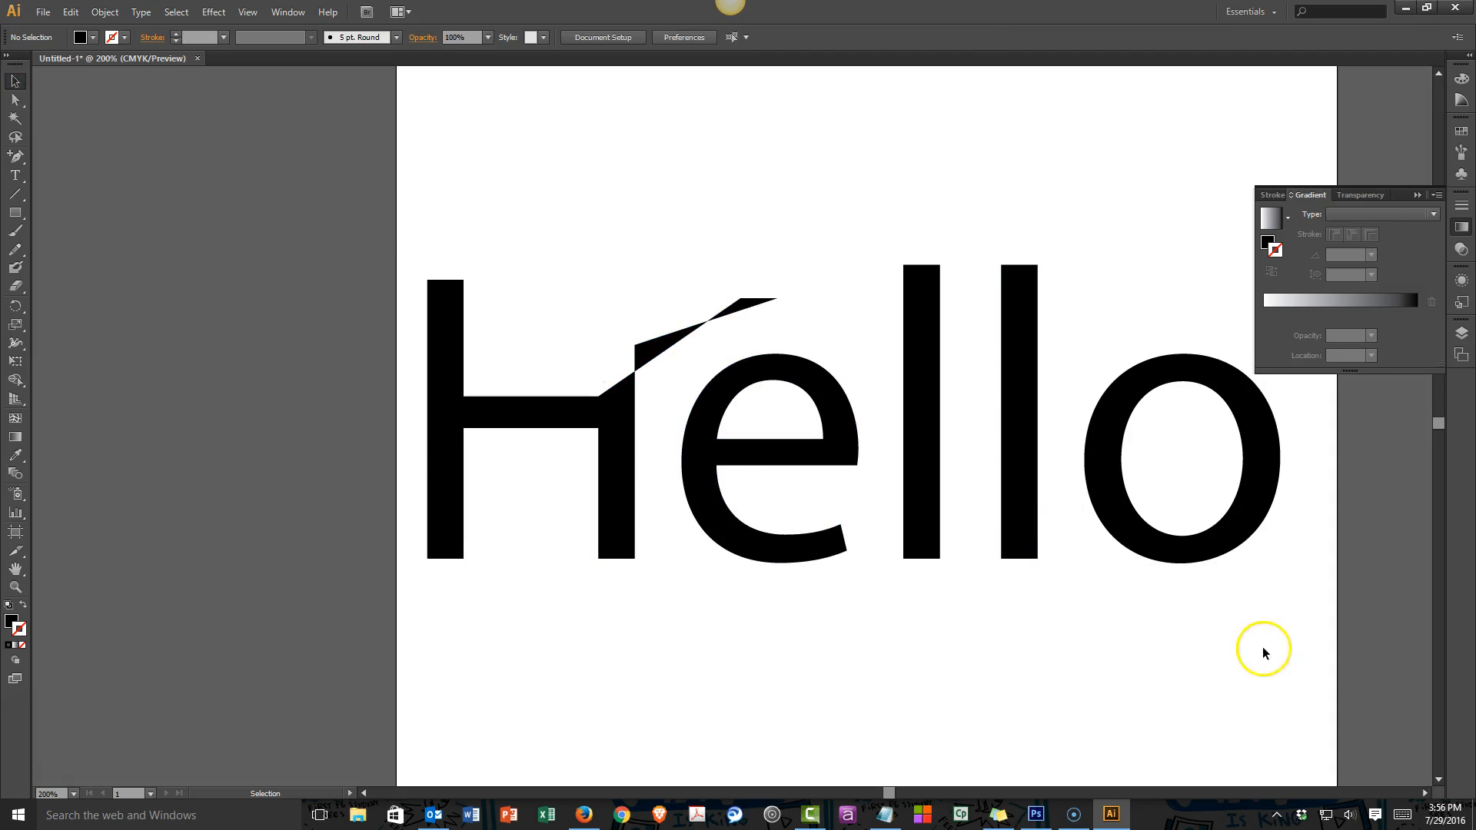
drag(1304, 649, 415, 198)
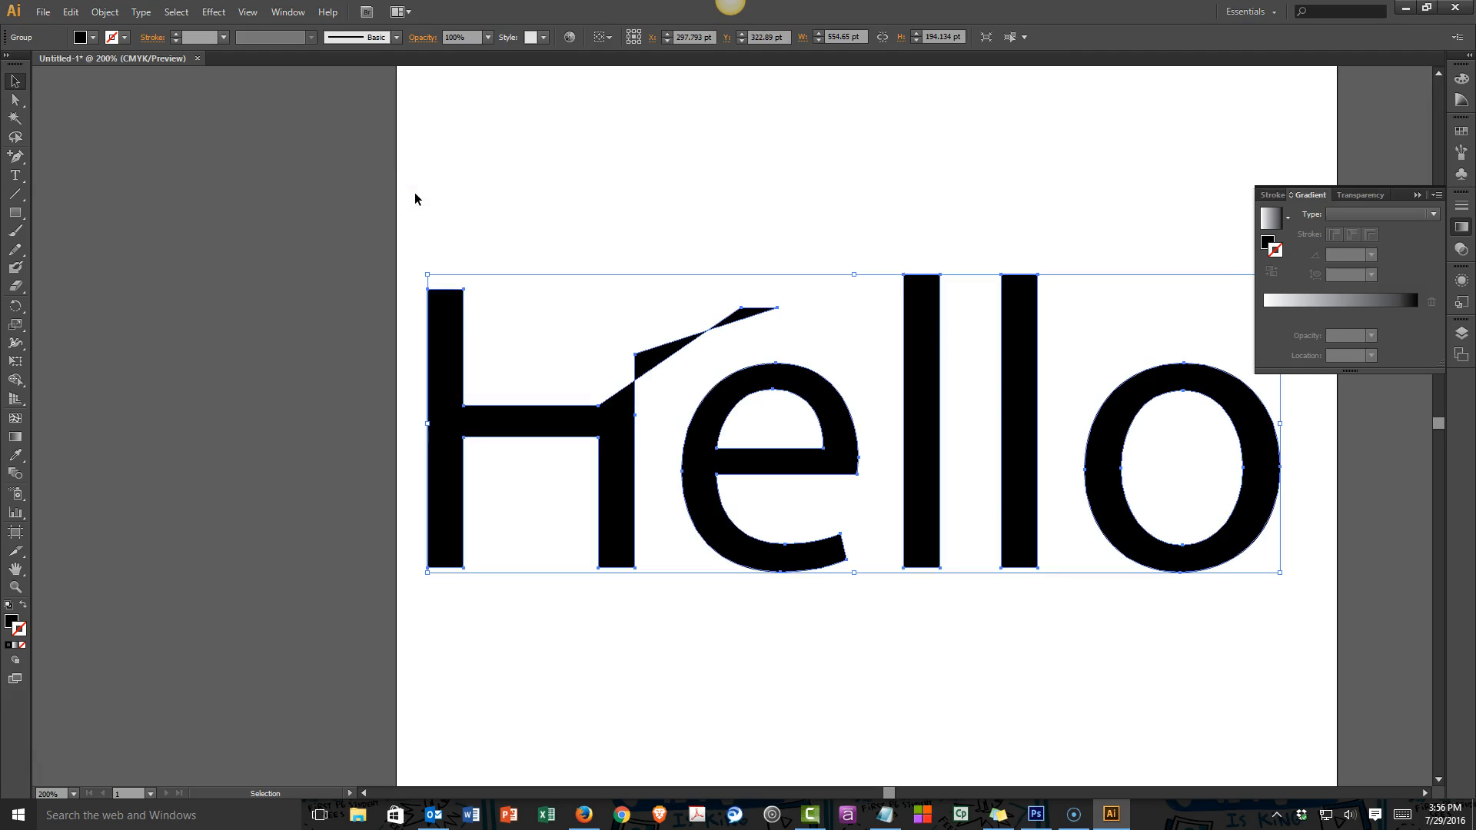
key(Delete)
Step: Add the letter "b" as text on the artboard and scale it up to about 256 pt
click(15, 175)
click(654, 320)
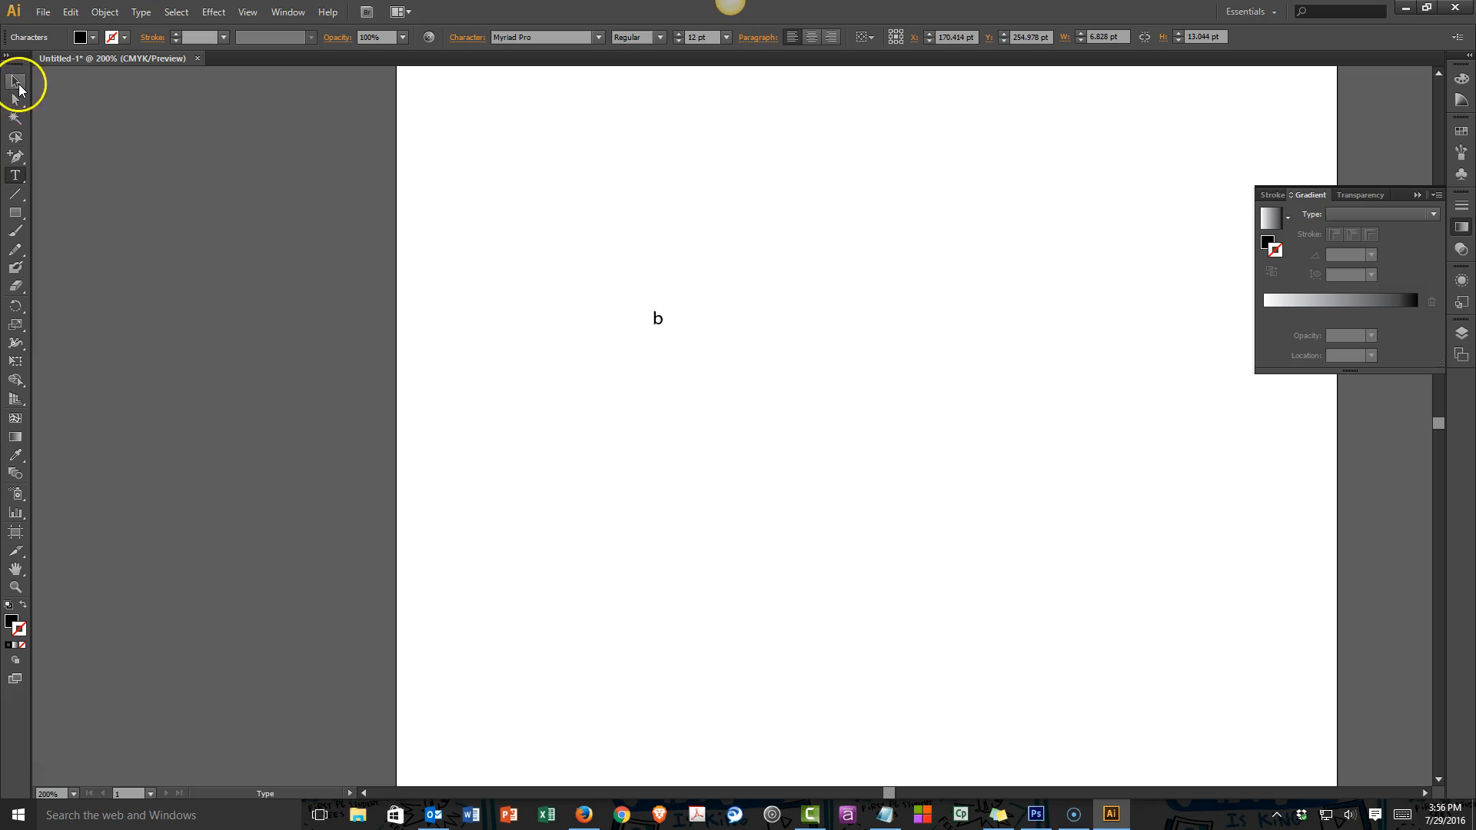
click(16, 81)
drag(666, 329, 1106, 736)
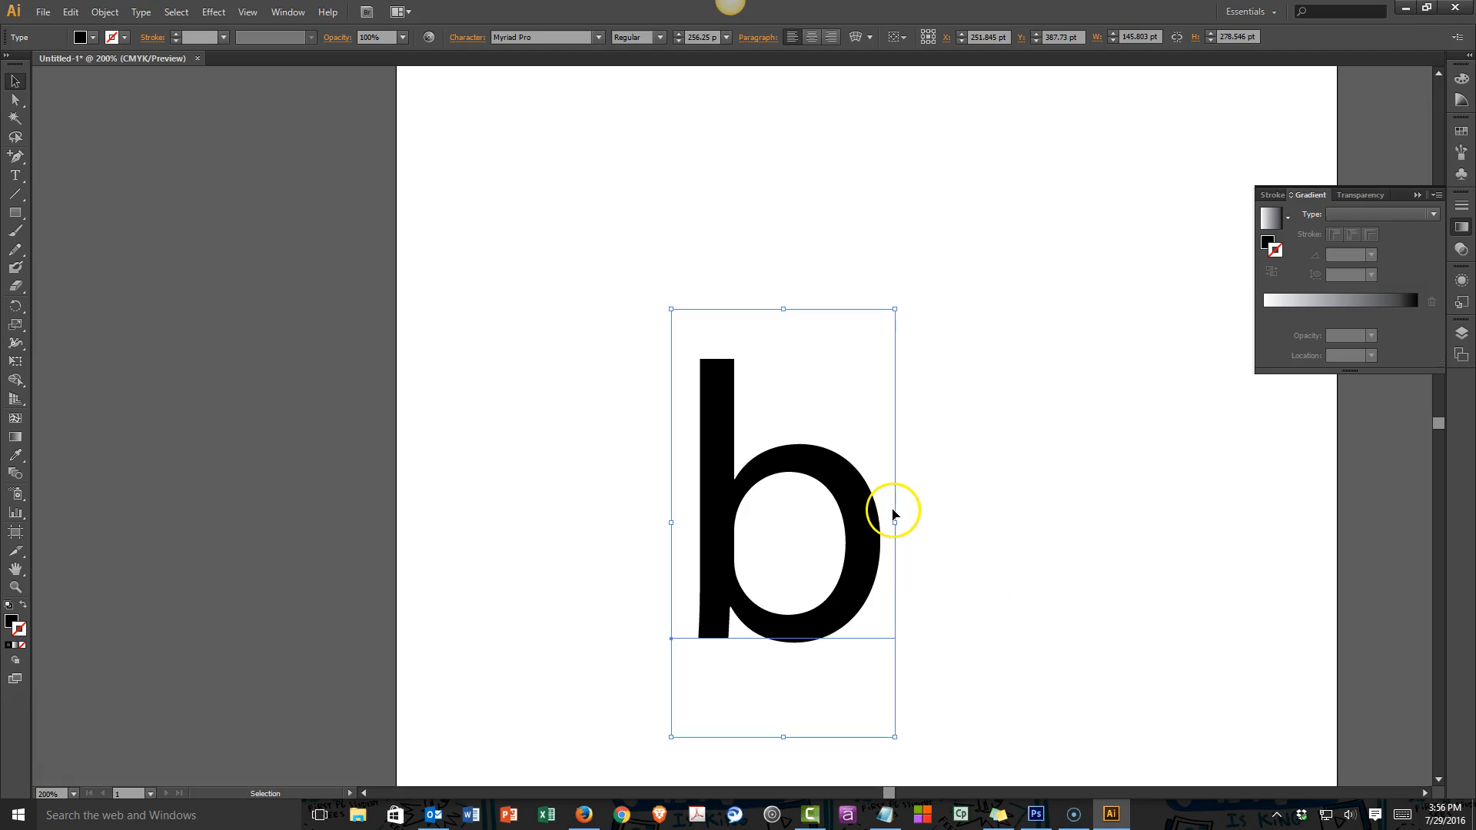
Step: Convert the large letter "b" to outlines
right_click(722, 452)
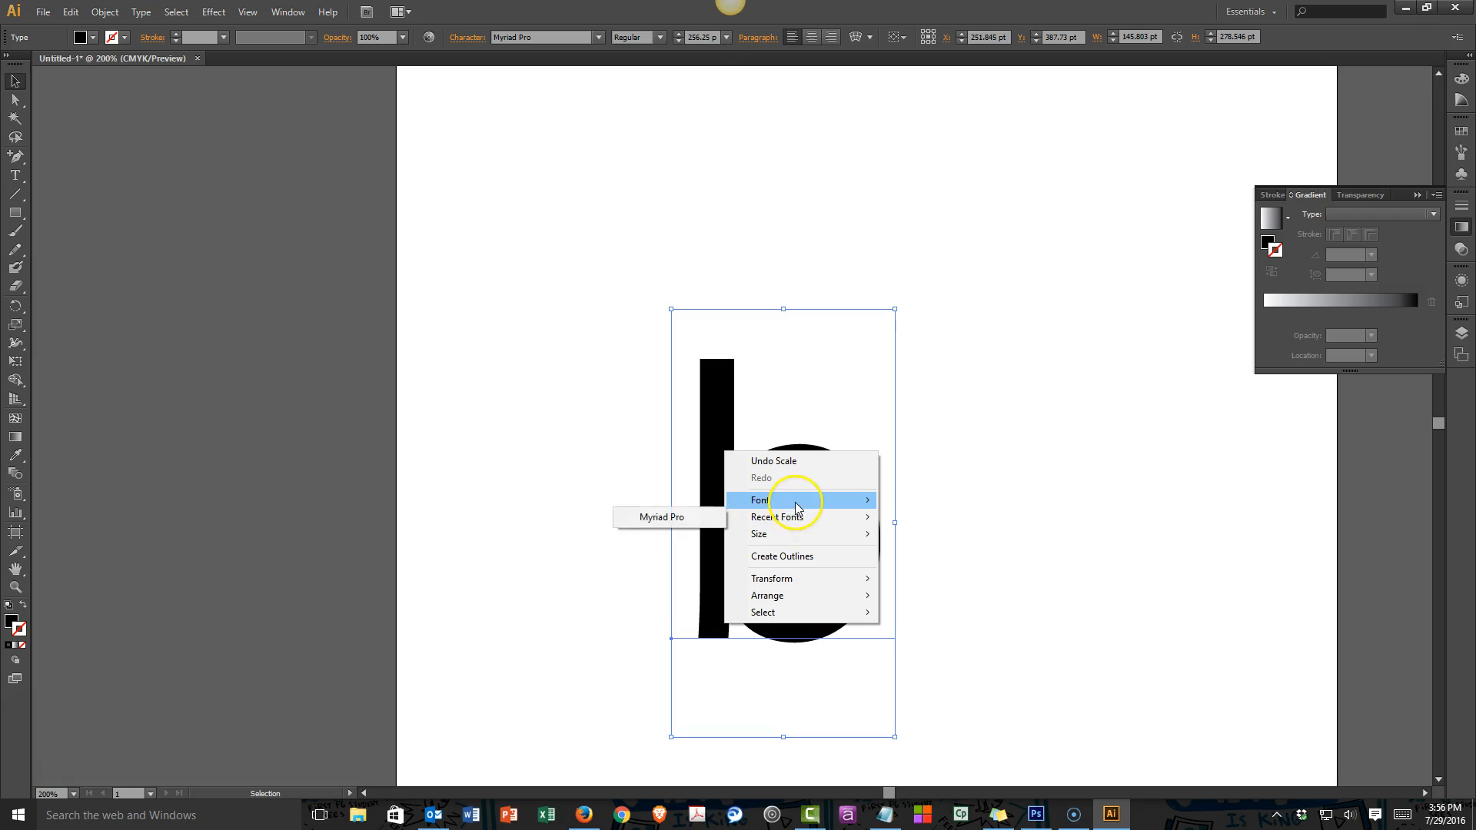
mouse_move(796, 505)
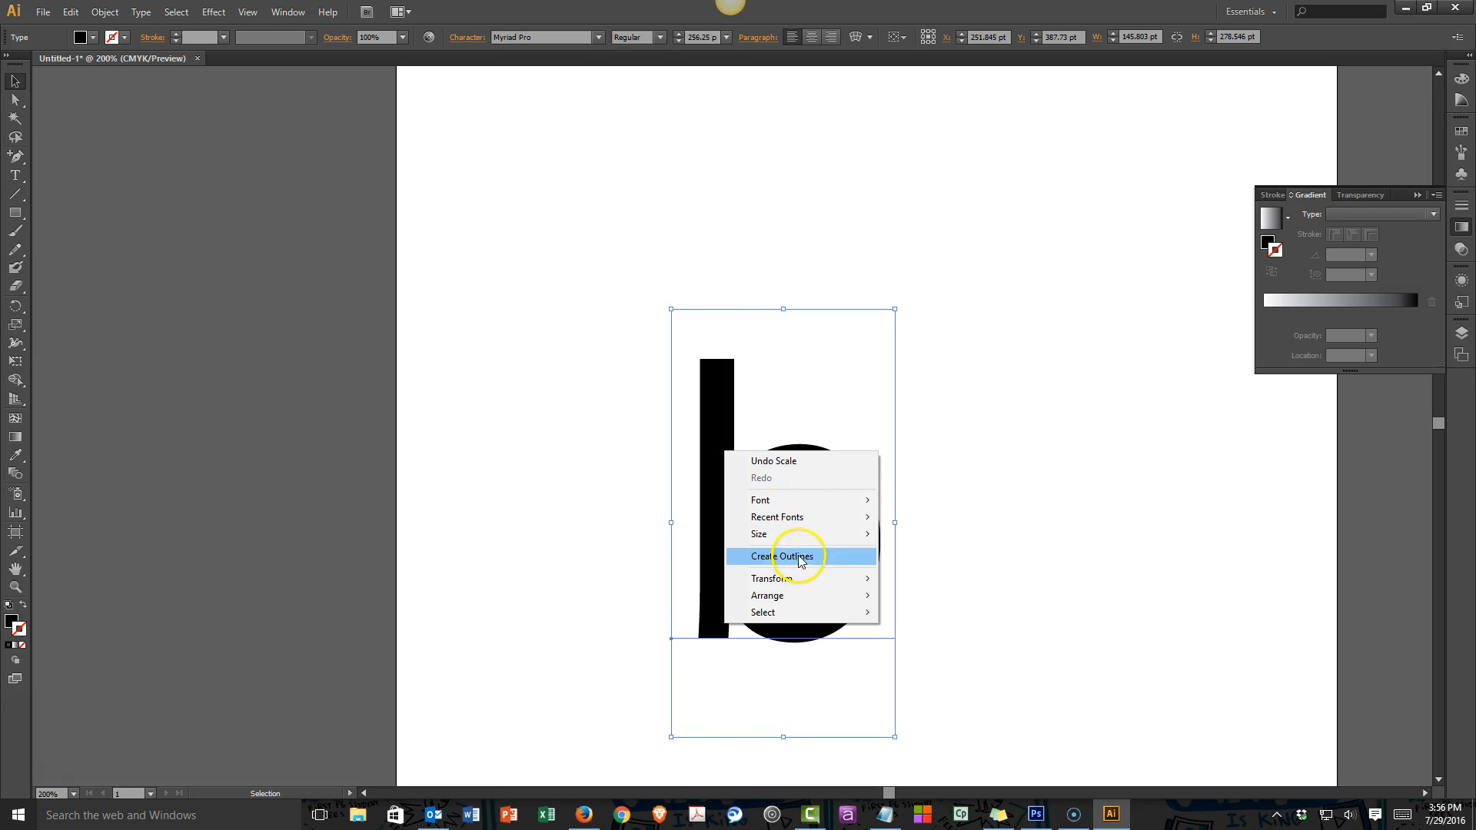
click(808, 556)
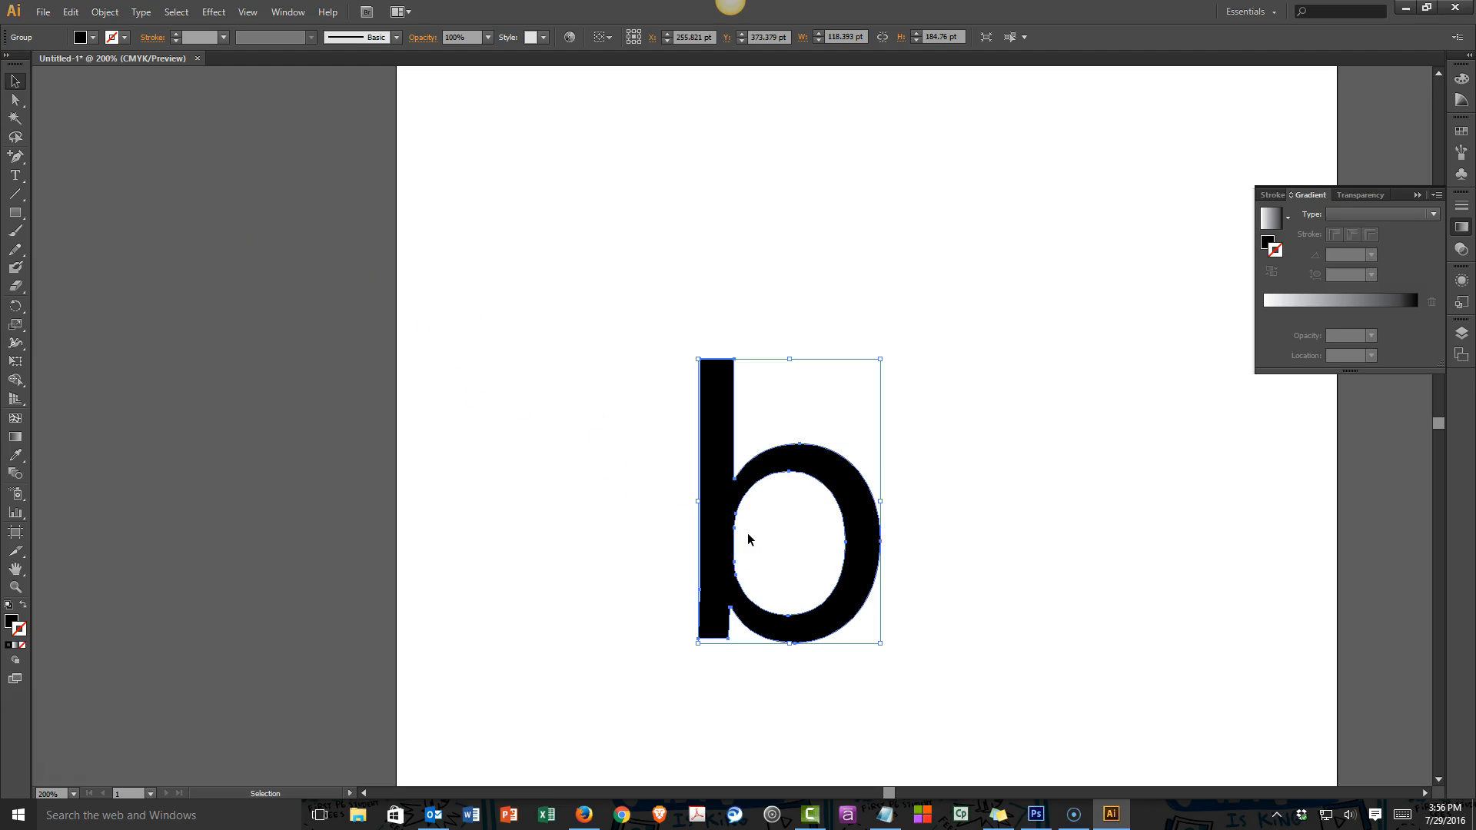
key(z)
click(777, 489)
click(669, 431)
click(691, 385)
key(space)
key(v)
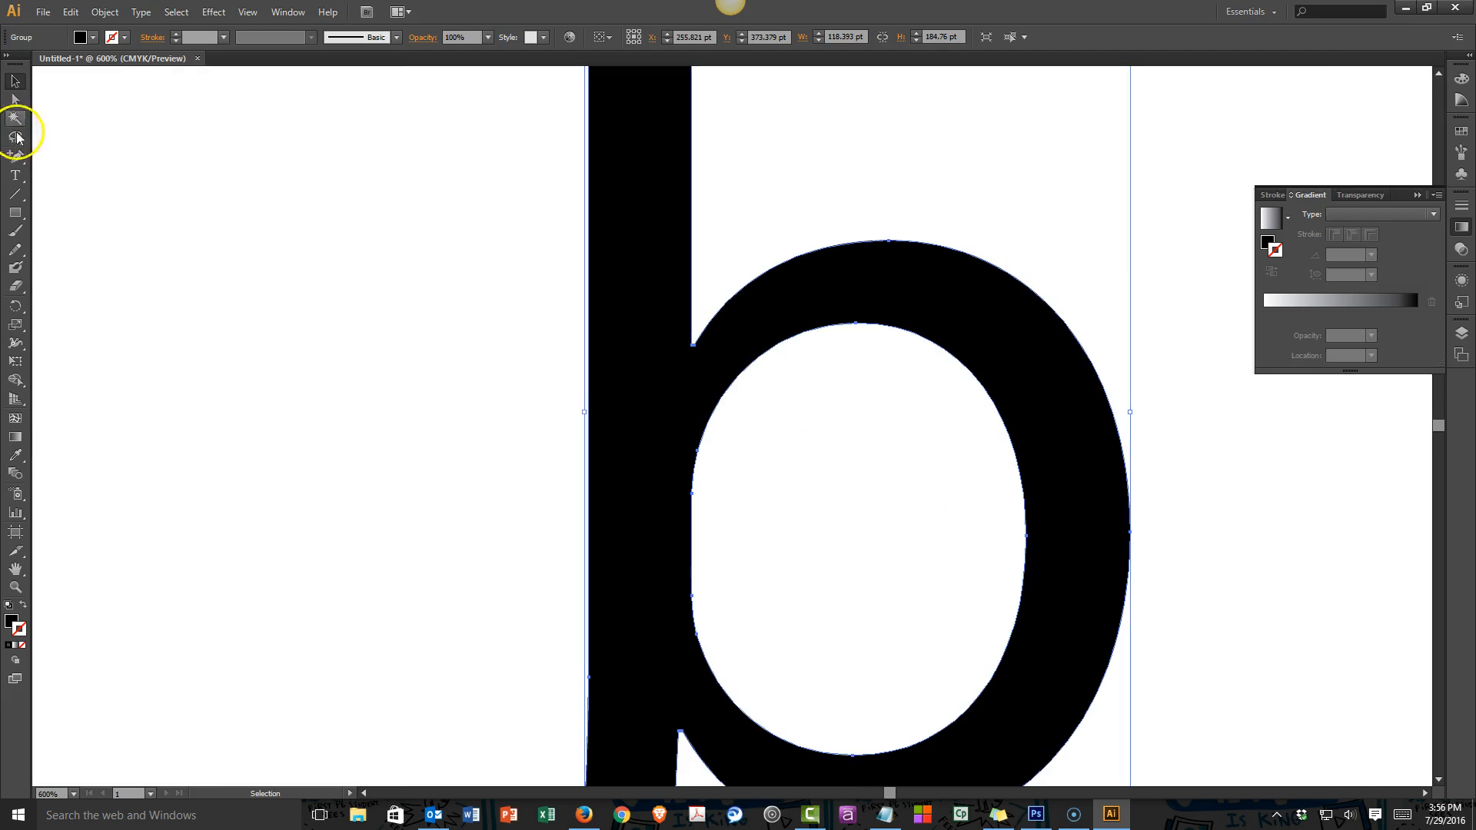
Step: Add anchor points on the upper-left curve of the b's counter, pull one into the stem and raise the point below it to form a notch
click(15, 156)
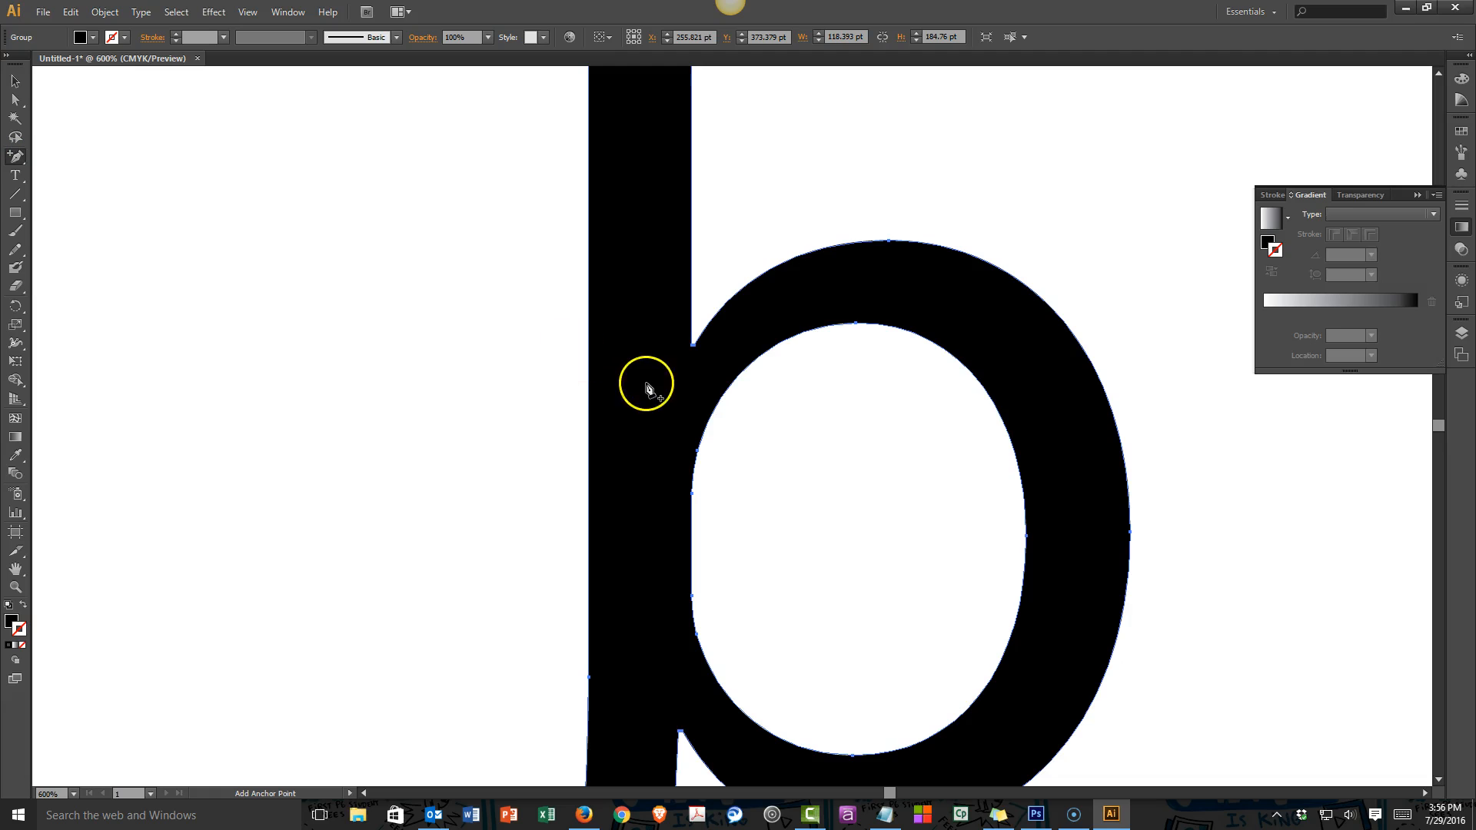
click(719, 401)
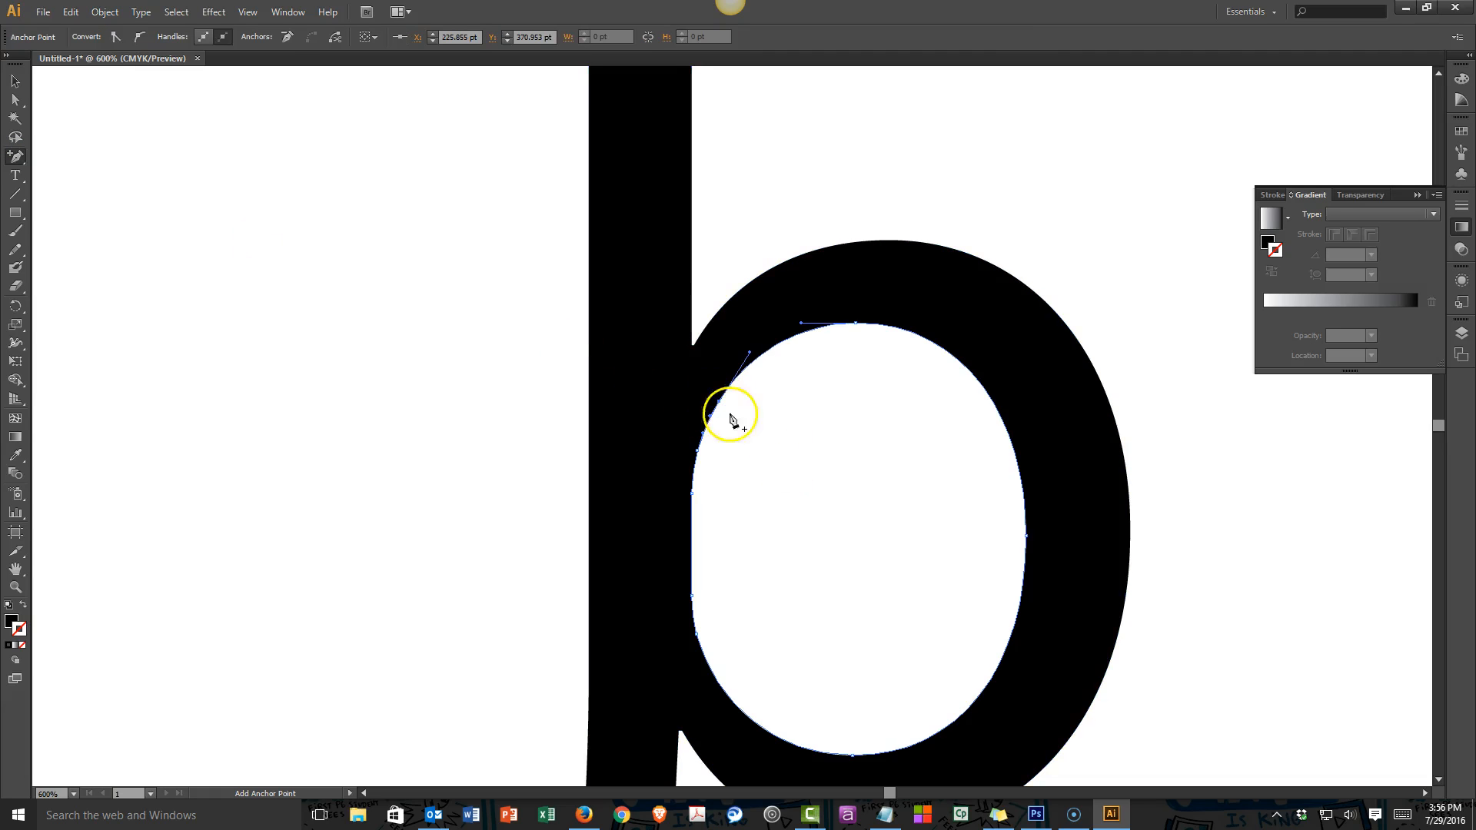
click(15, 99)
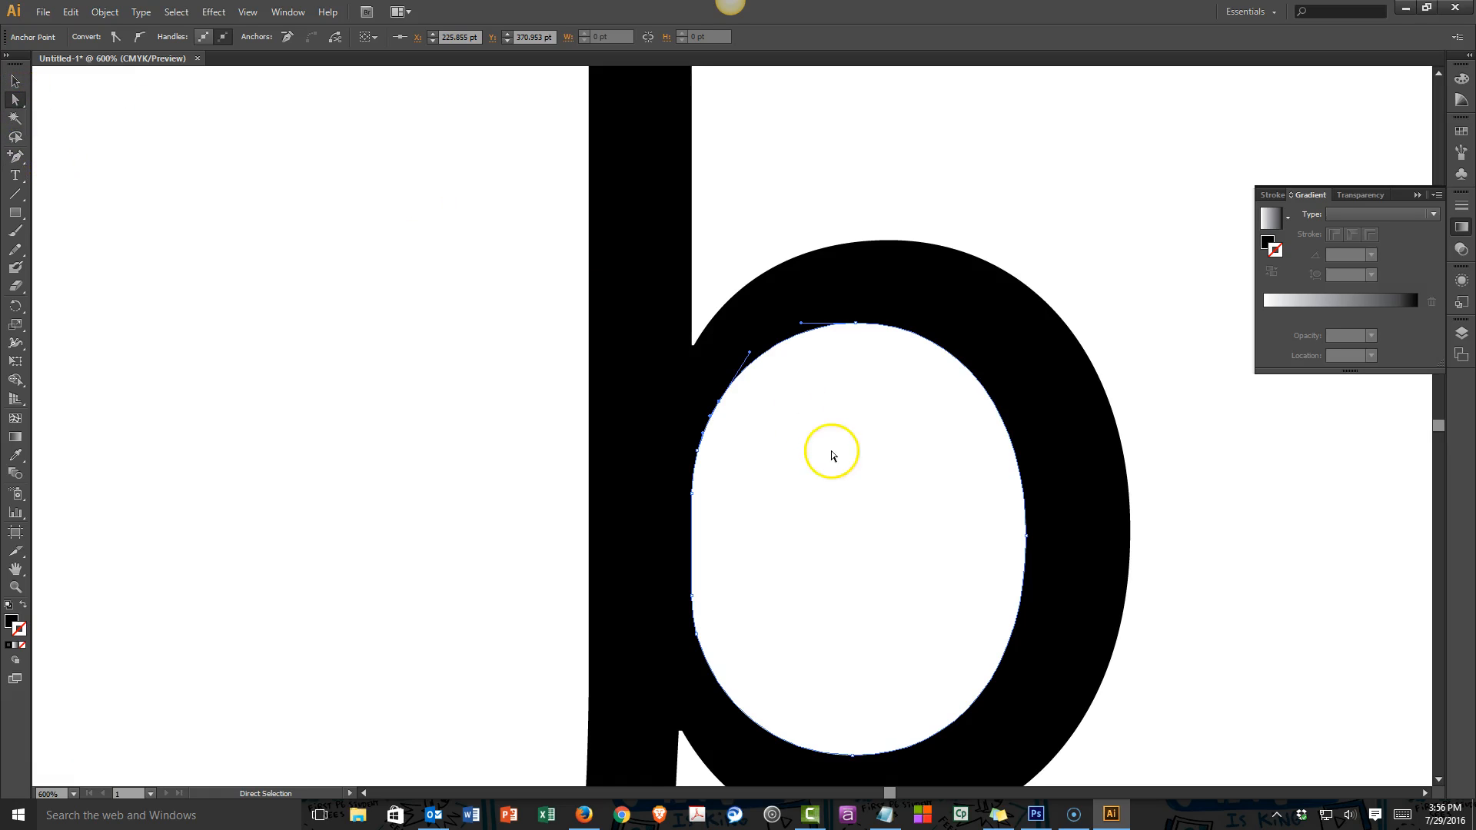
drag(718, 401, 651, 413)
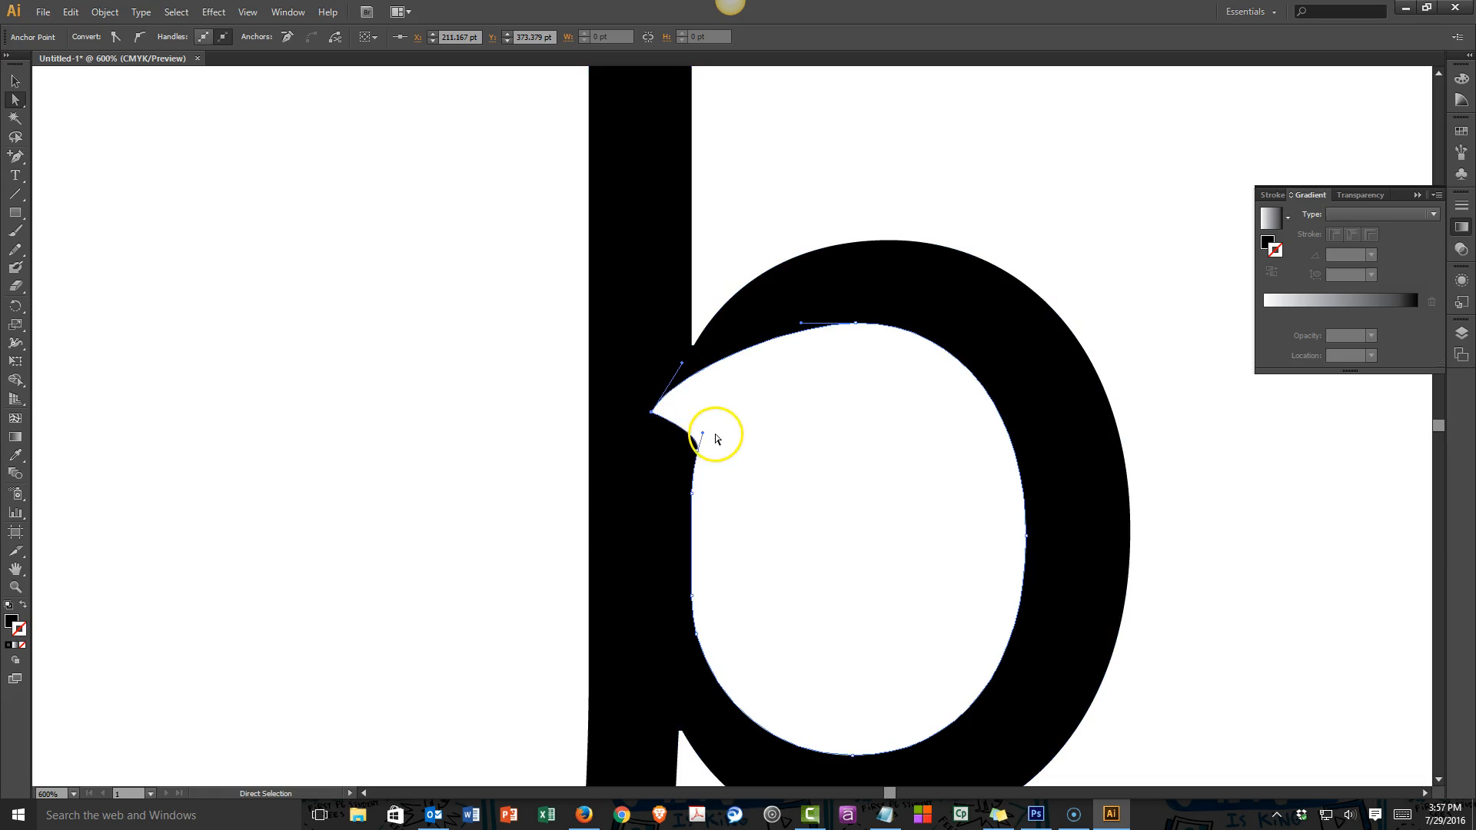
drag(699, 446, 705, 408)
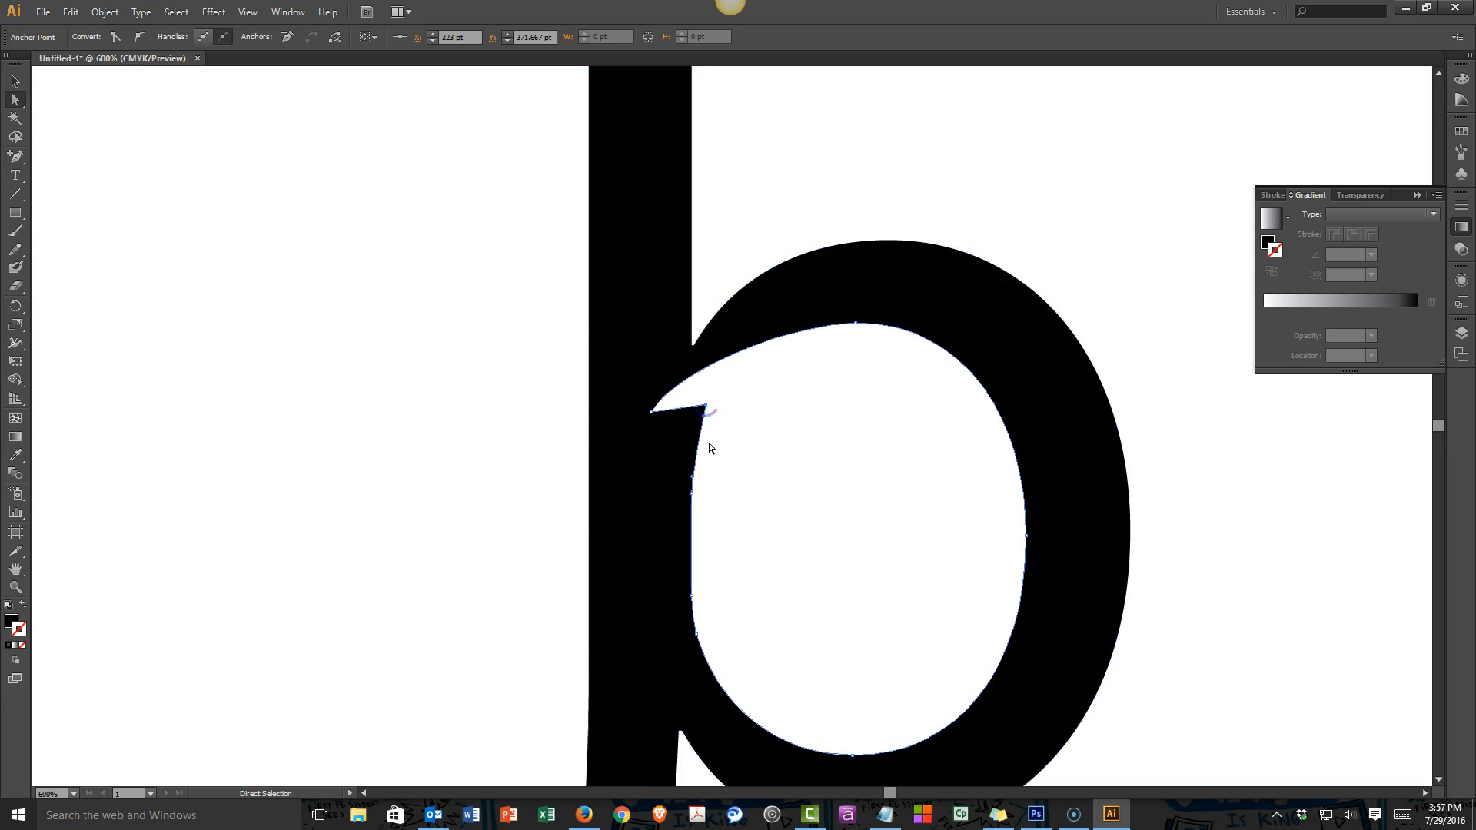
Step: Convert the notch's sharp lower corner beside the stem to a smooth point with short curve handles
drag(15, 156, 113, 207)
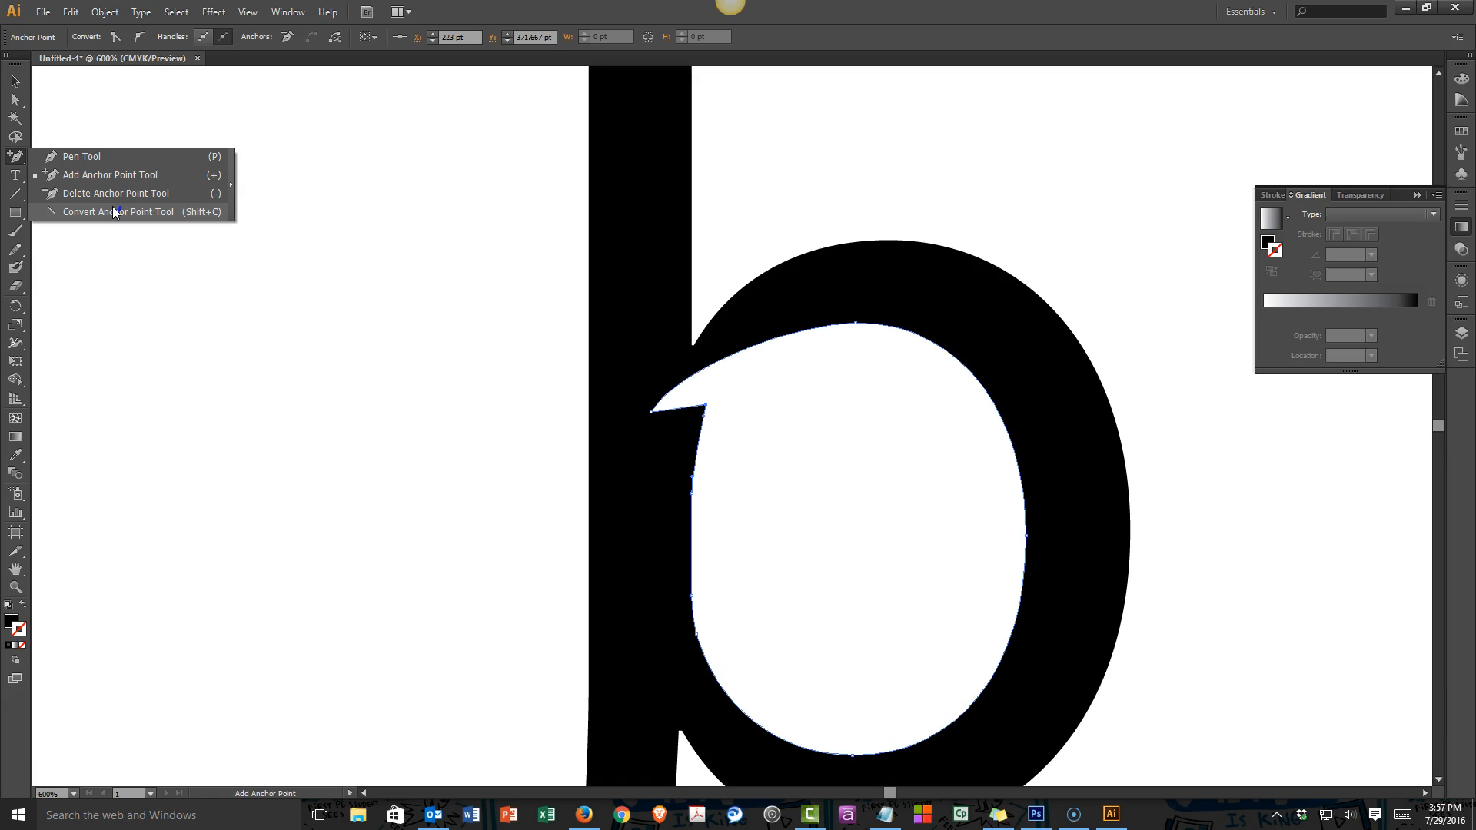
drag(113, 212, 114, 211)
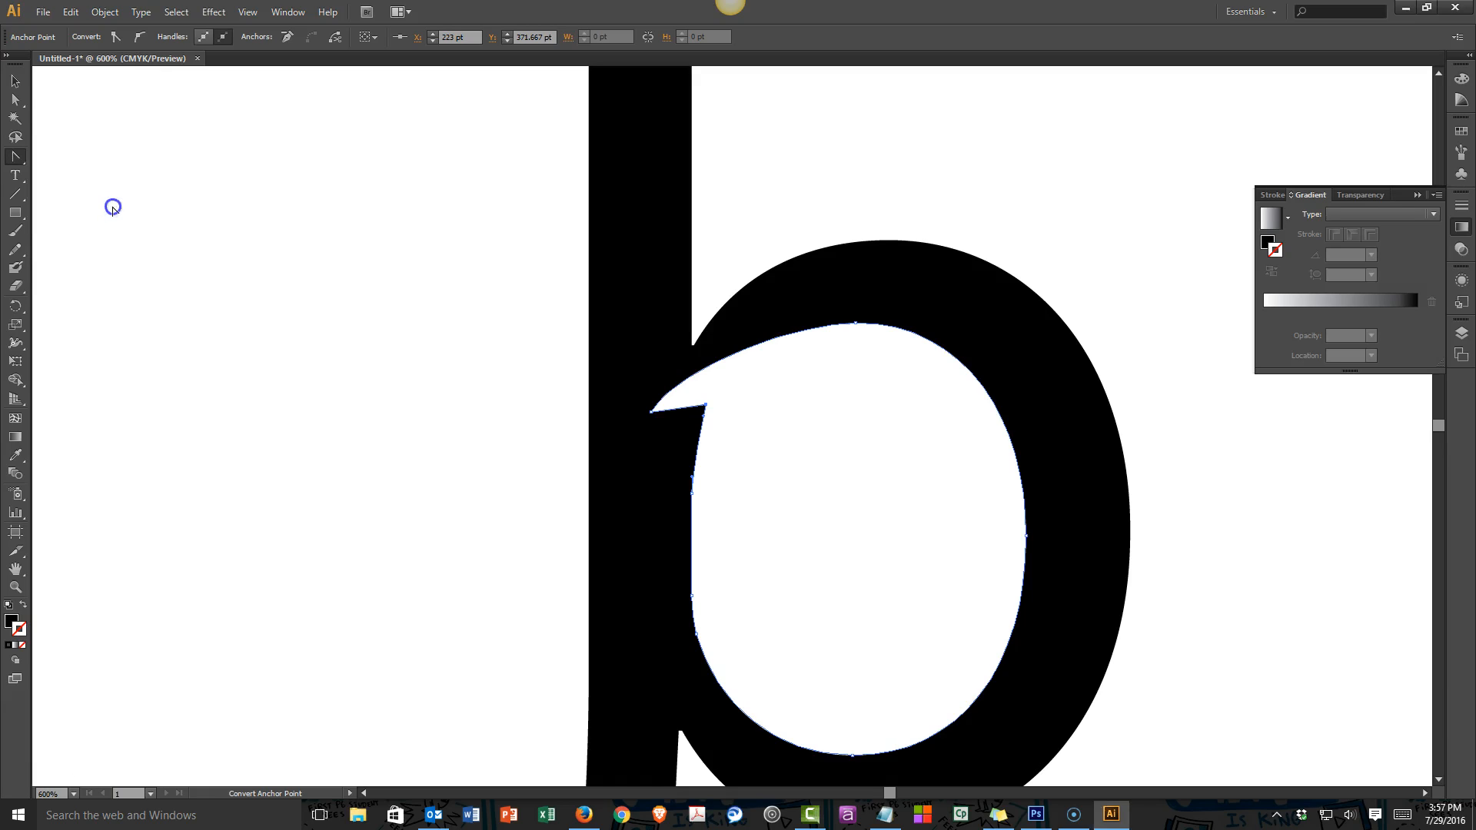
drag(705, 407, 715, 401)
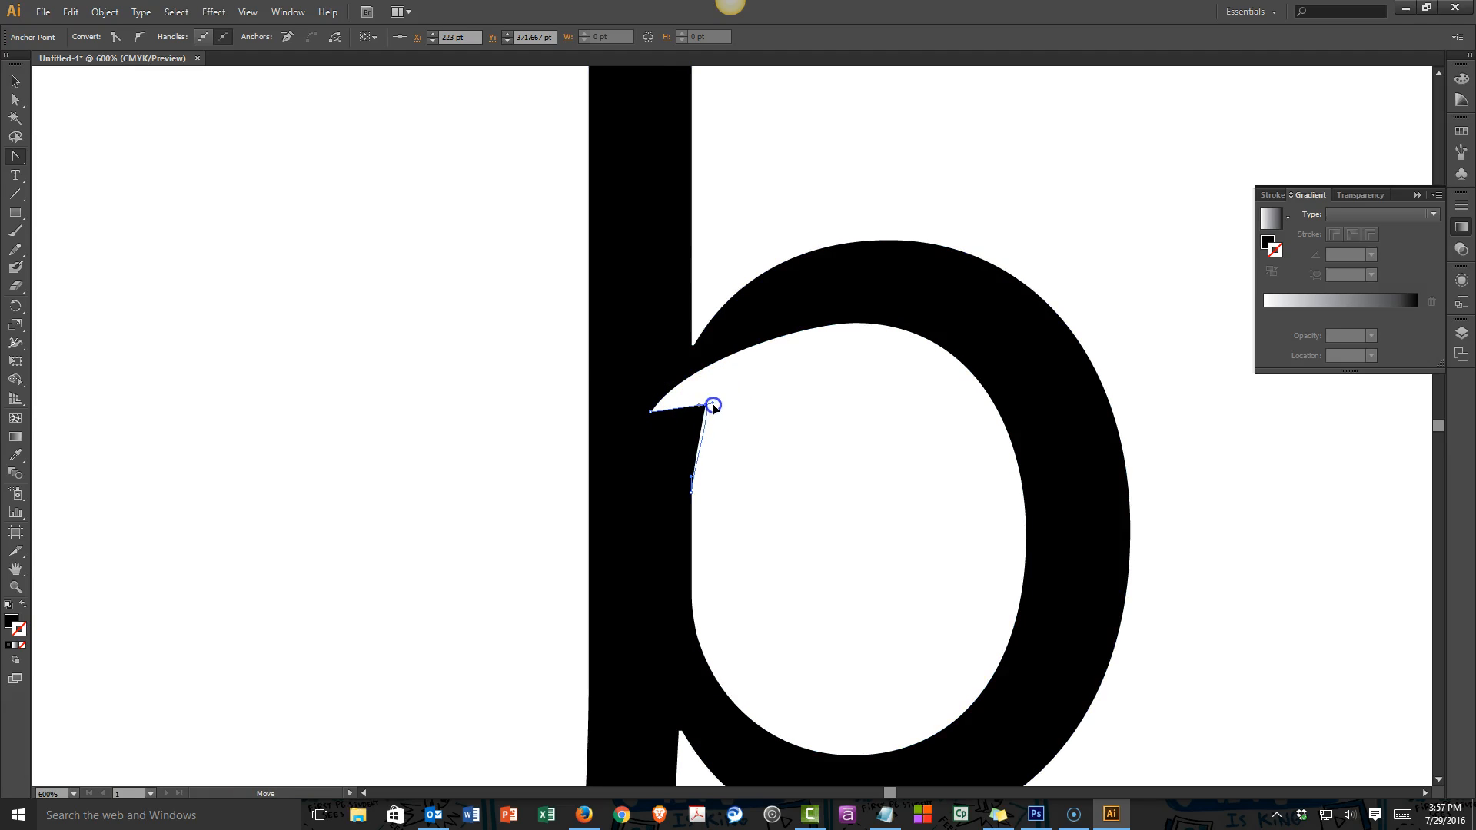
drag(715, 419, 714, 416)
Step: Shift the notch's rounded corner slightly left toward the stem, and lower both that corner and the notch's tip a little
click(15, 99)
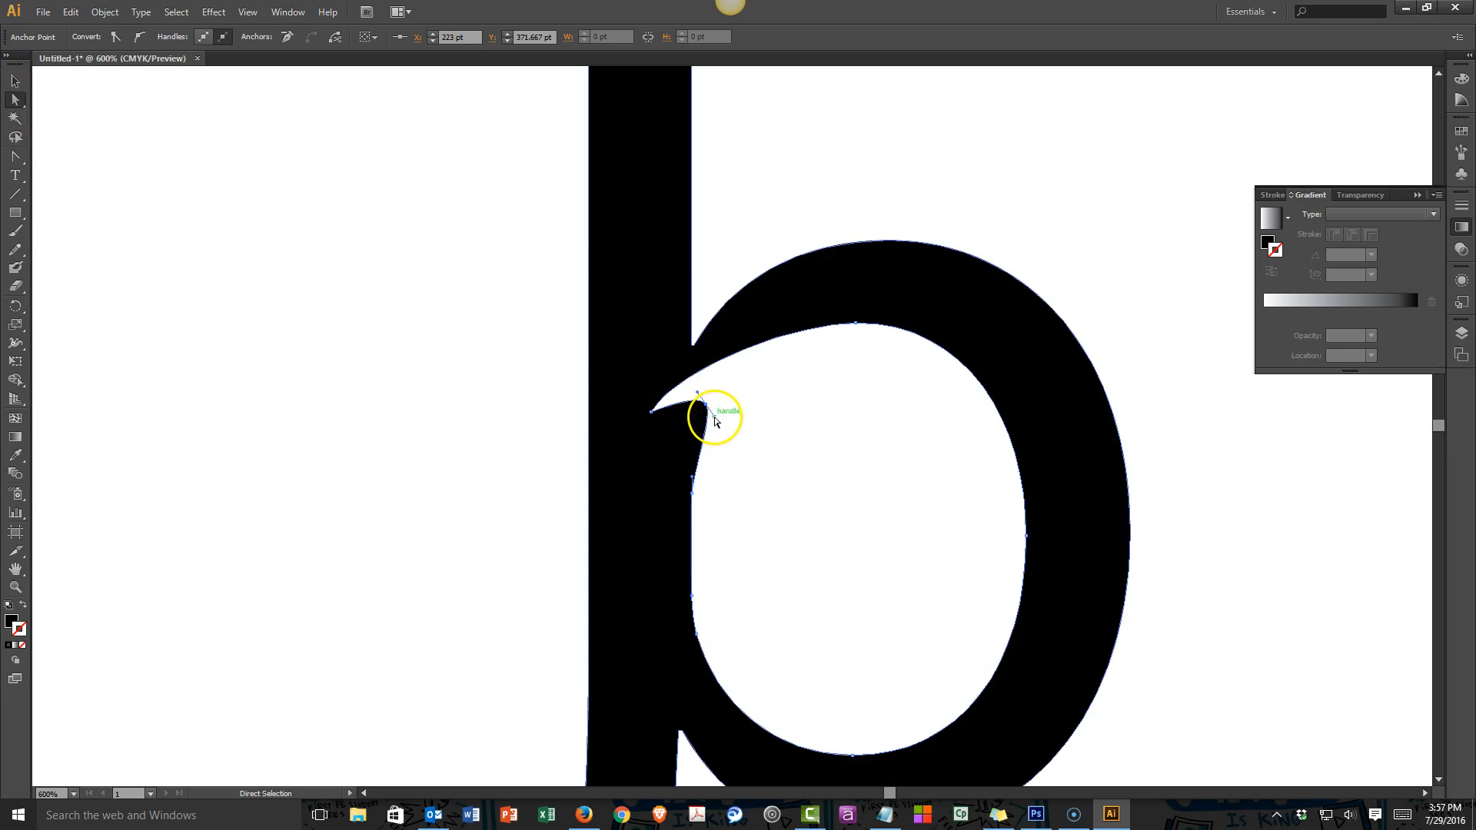
drag(712, 406, 711, 408)
click(709, 405)
drag(708, 404, 697, 407)
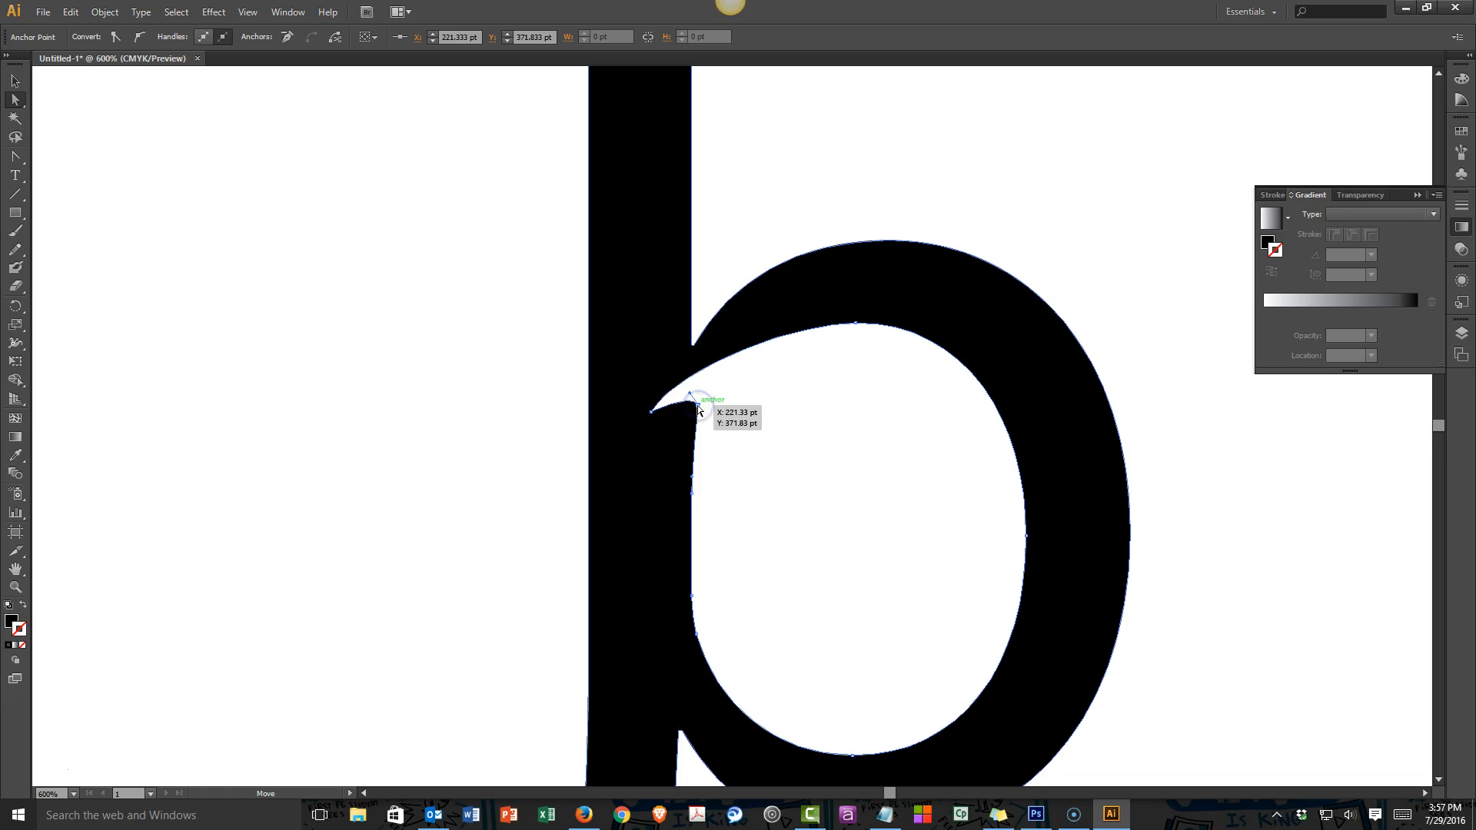
click(651, 413)
drag(652, 416, 696, 418)
click(698, 408)
Step: Lengthen the left handle of the counter's top anchor point to round the curve into the notch, and deselect the letter
click(853, 322)
click(856, 323)
drag(800, 324, 742, 326)
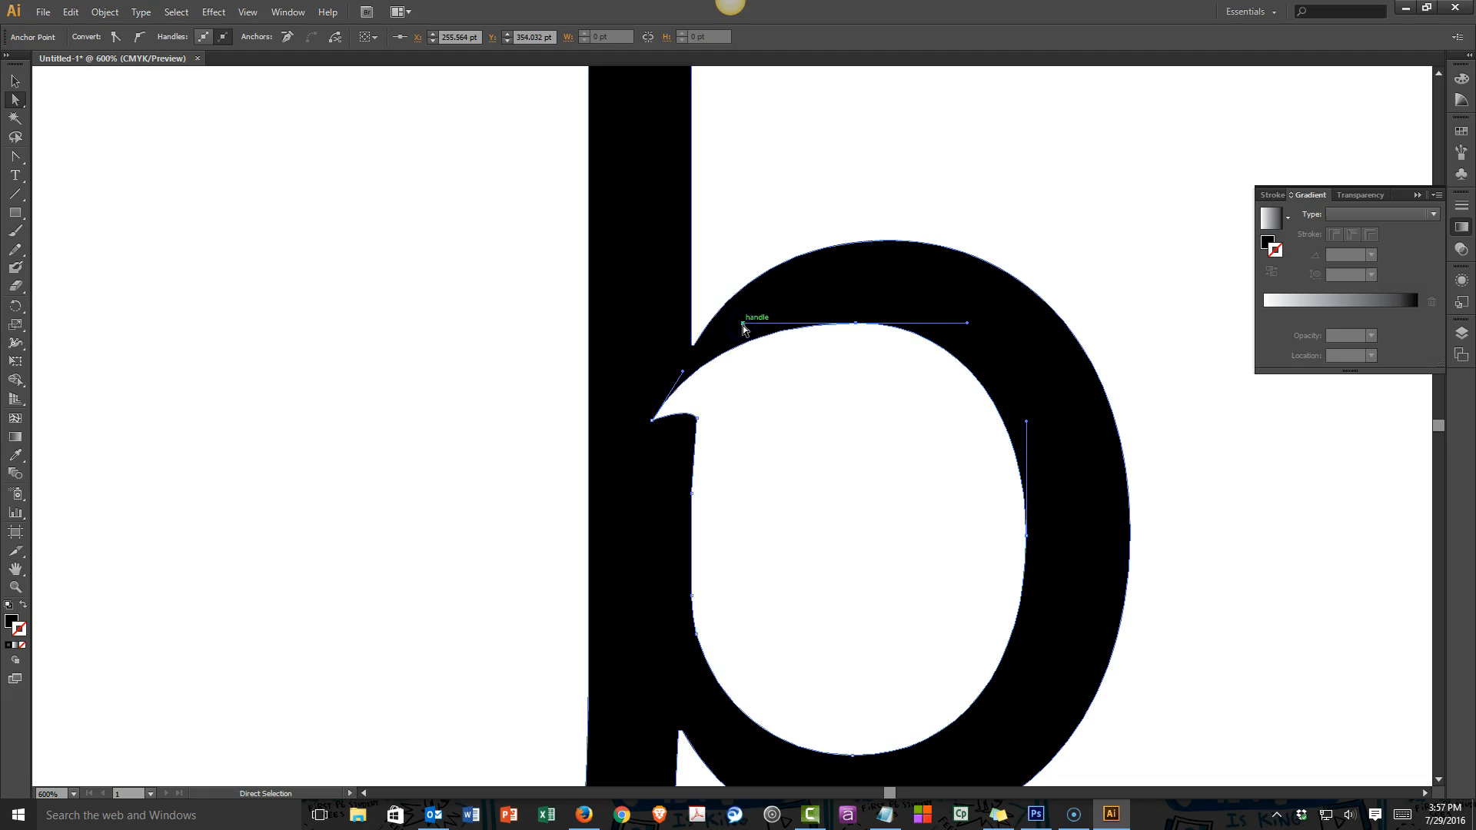
click(15, 81)
click(405, 371)
ctrl+alt+click(491, 343)
ctrl+alt+click(745, 382)
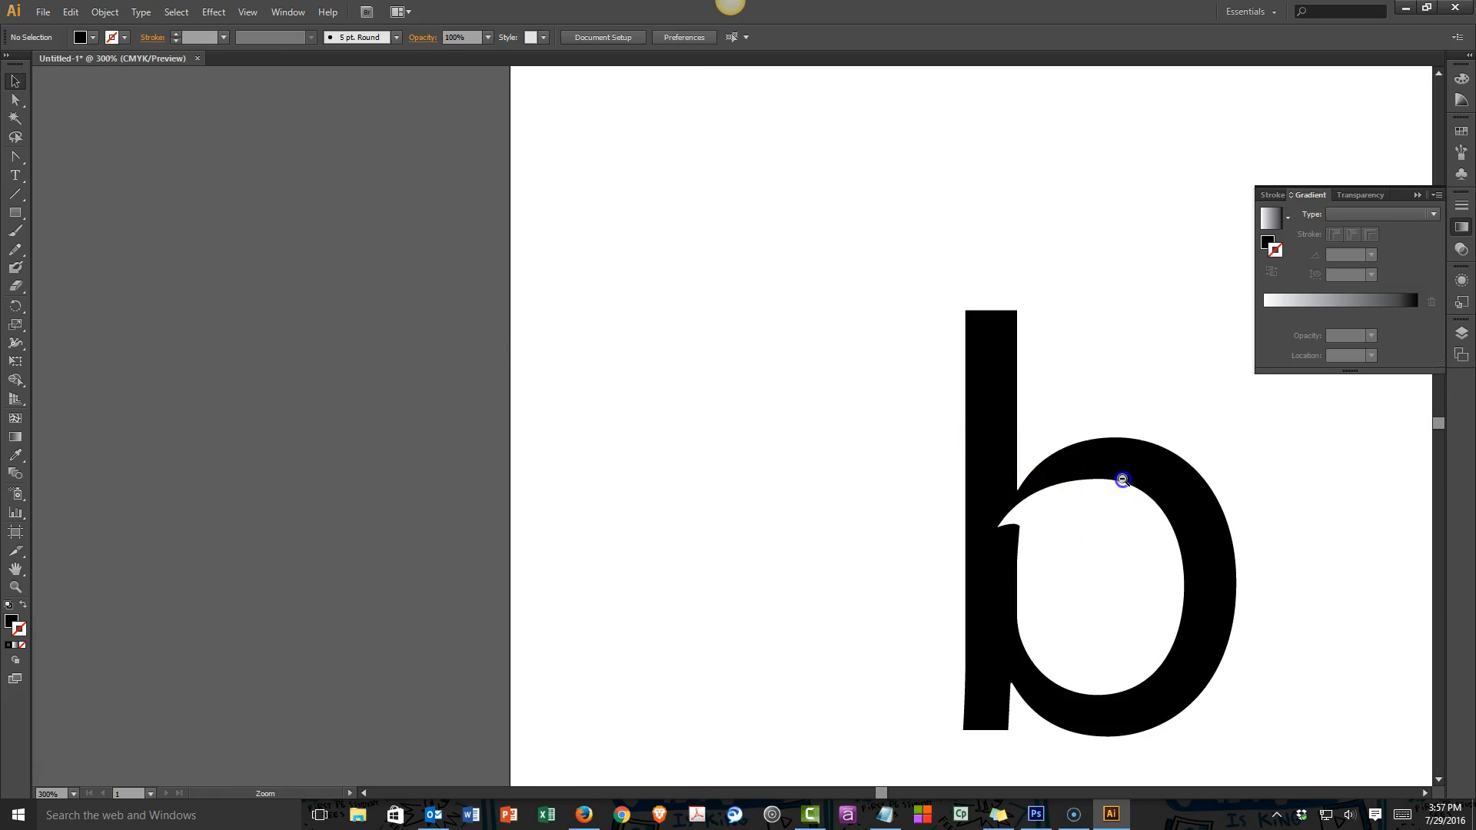
ctrl+alt+click(1122, 480)
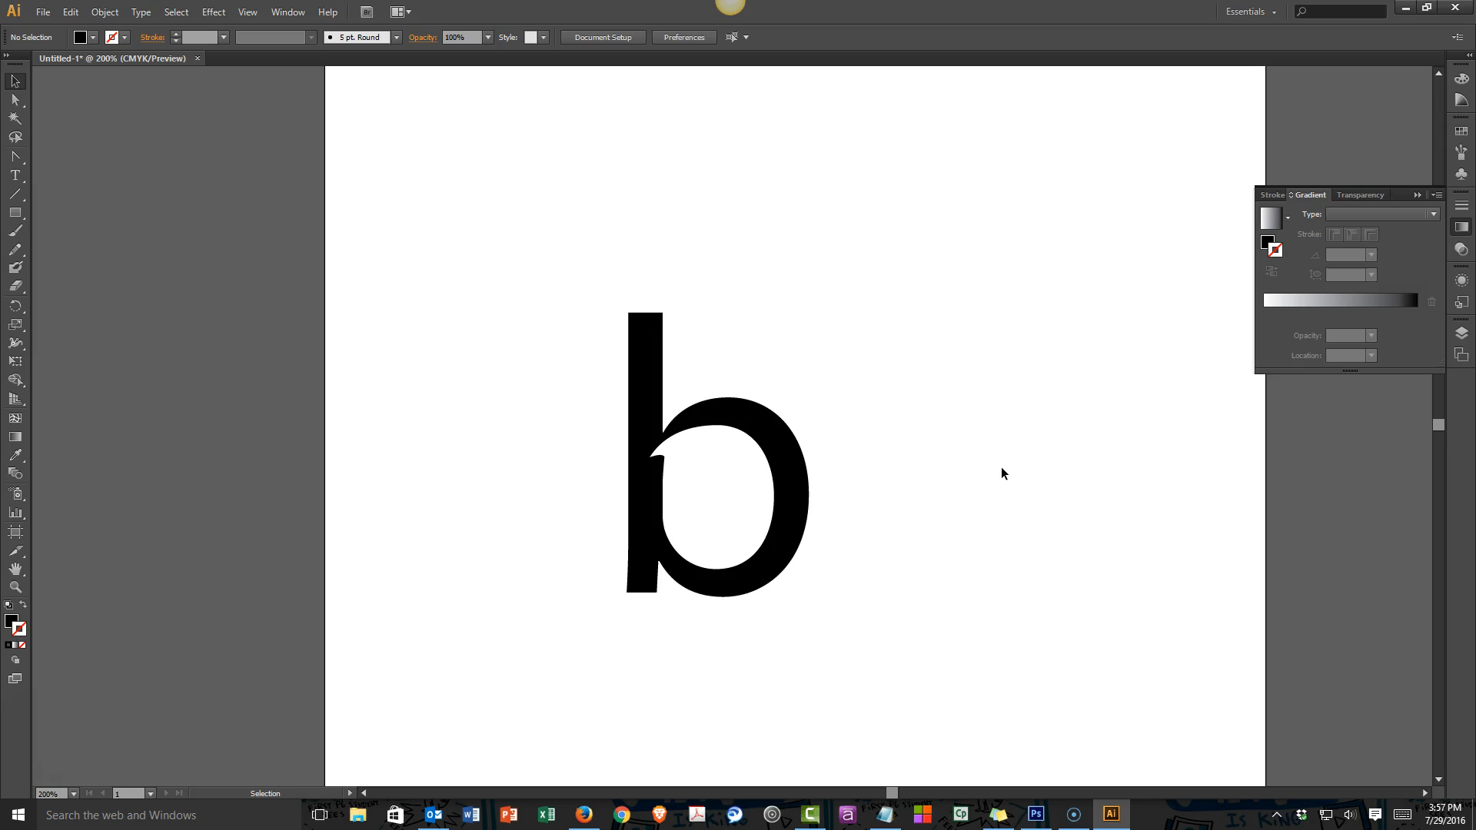